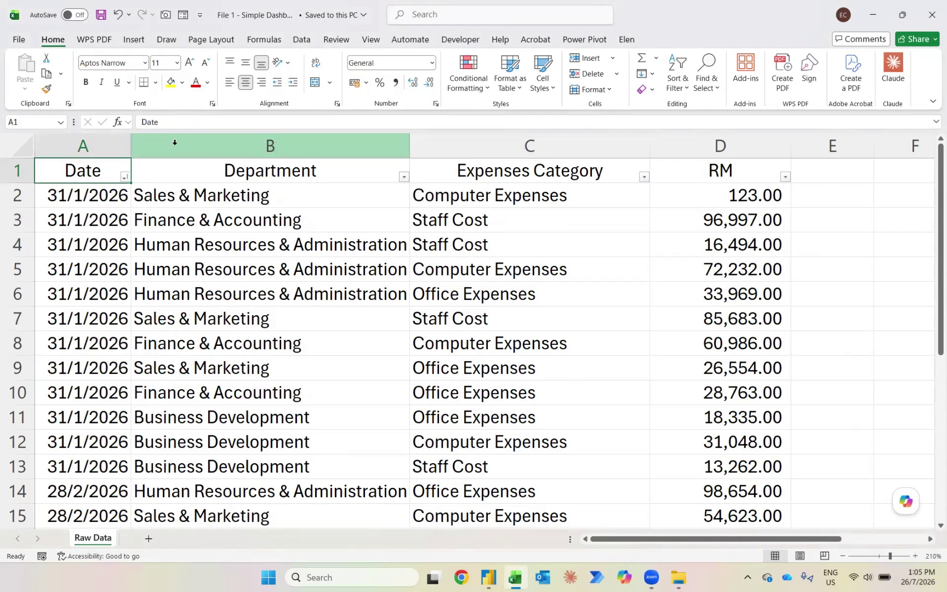
Step: Review the Date and Department columns of the raw expense data
left_click_drag(93, 174, 107, 363)
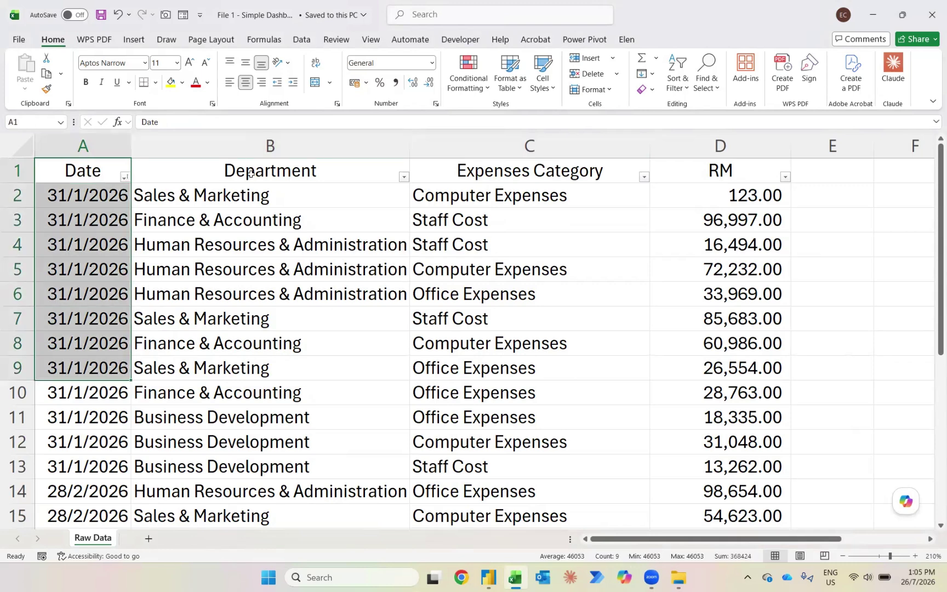
left_click_drag(251, 174, 259, 350)
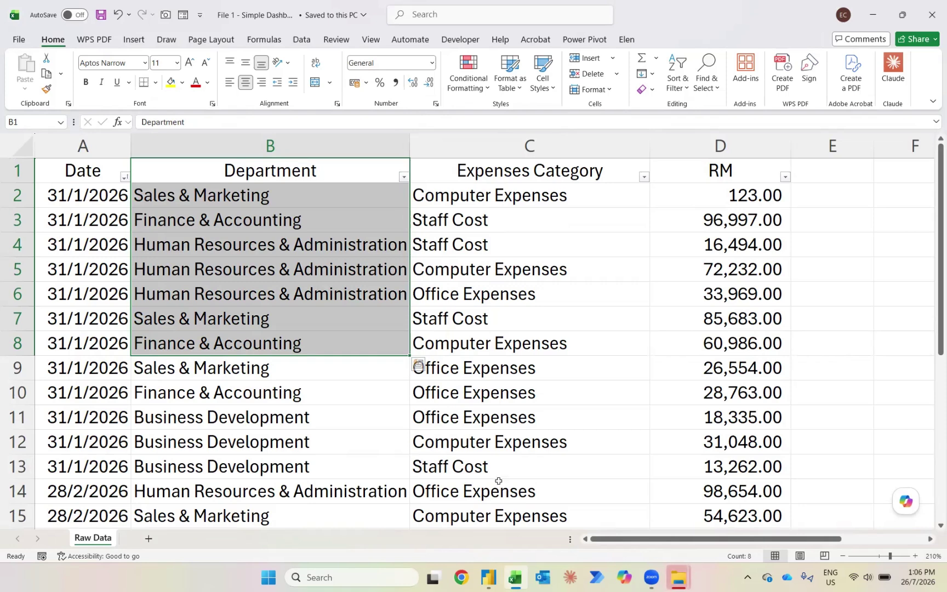
Step: Switch to Power BI Desktop and open the workbook File 1 - Simple Dashboard from the Desktop's inner 27th July 2026 - Day 1 Power BI folder
mouse_move(491, 575)
left_click(482, 523)
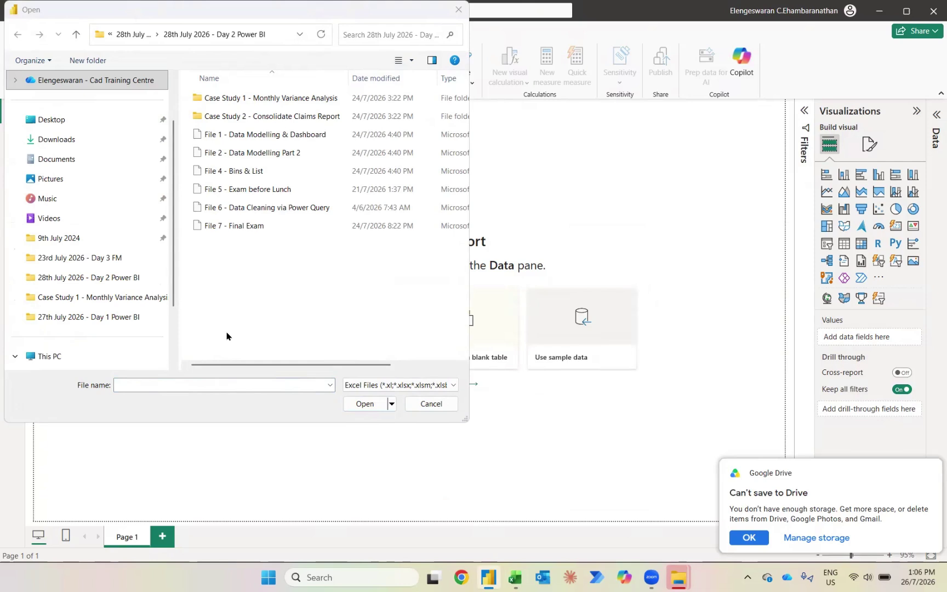
left_click(751, 540)
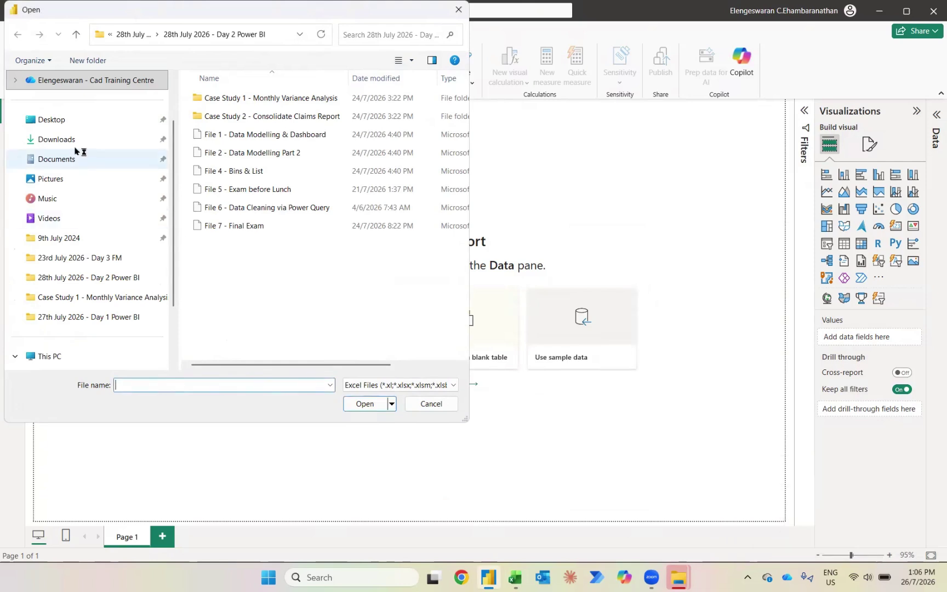
left_click(36, 121)
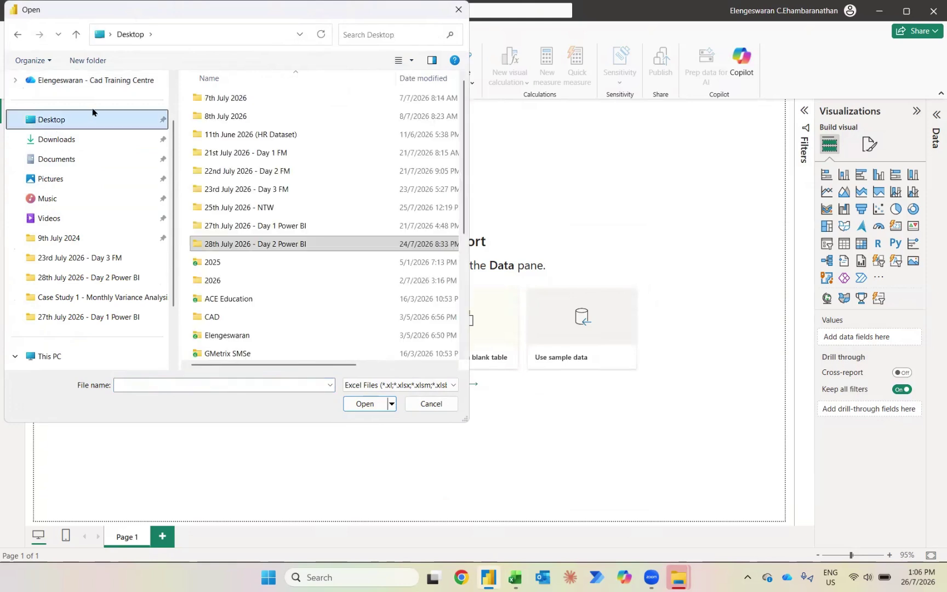
left_click(276, 230)
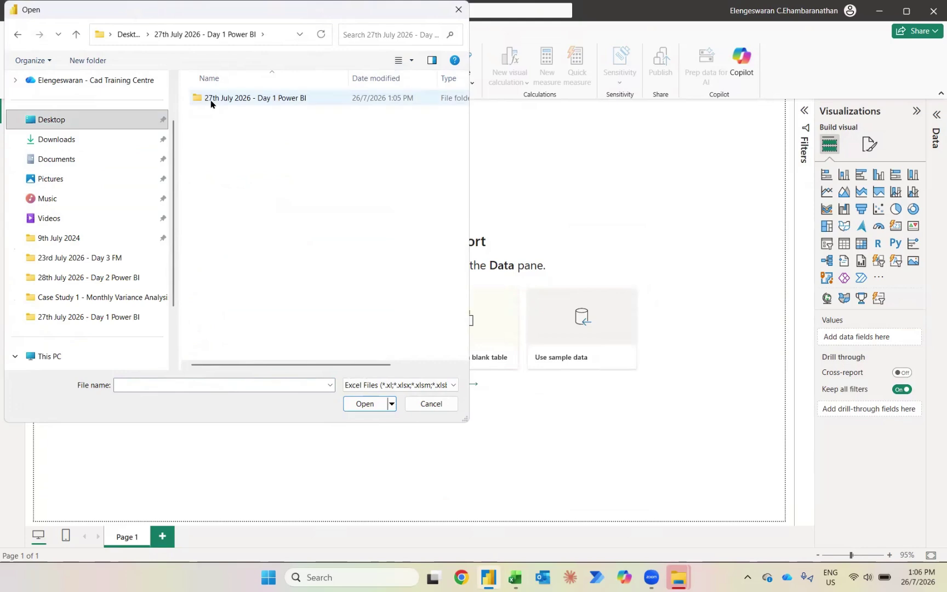
double_click(211, 102)
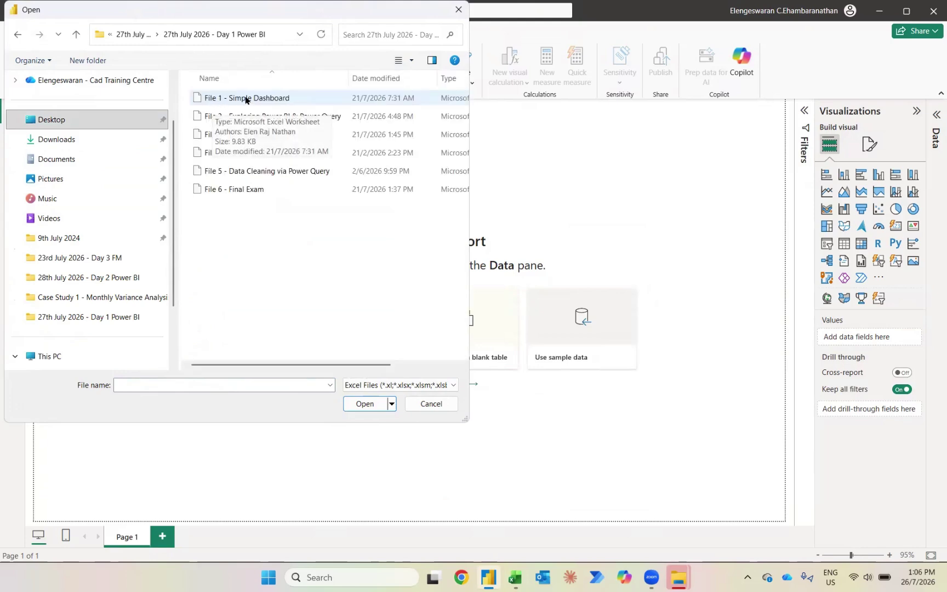
left_click(245, 100)
left_click(364, 403)
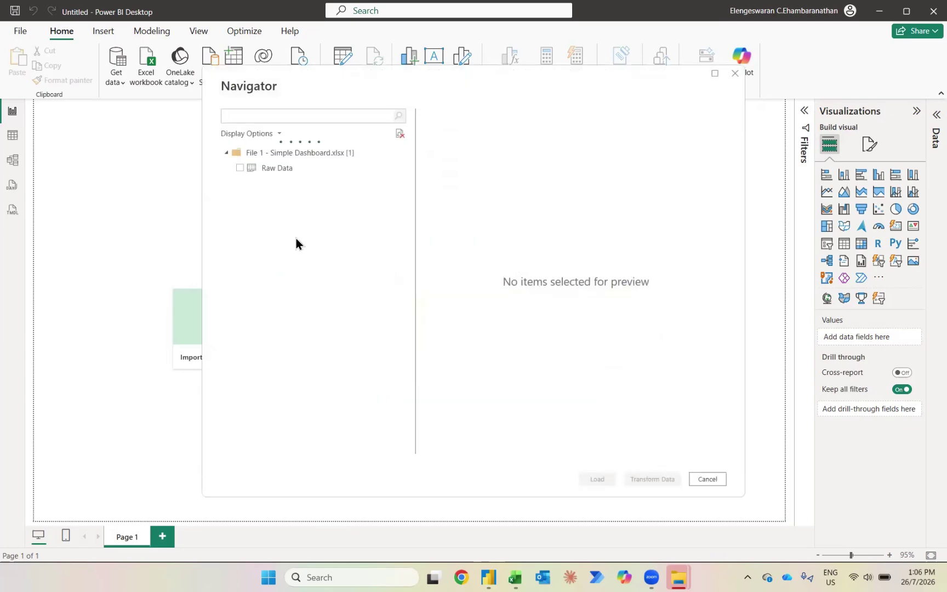
Step: Load the Raw Data sheet of the workbook into the report
left_click(288, 166)
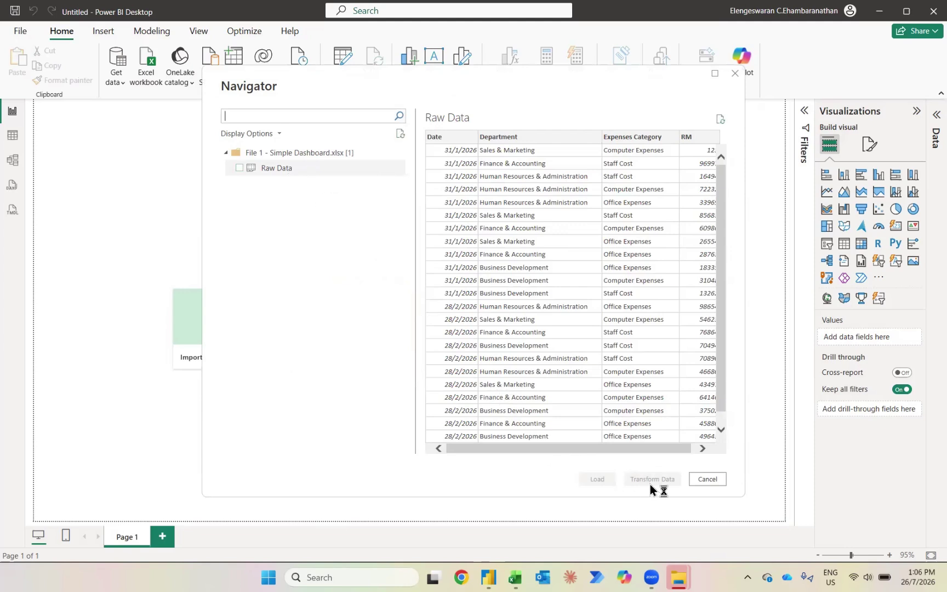
left_click(240, 168)
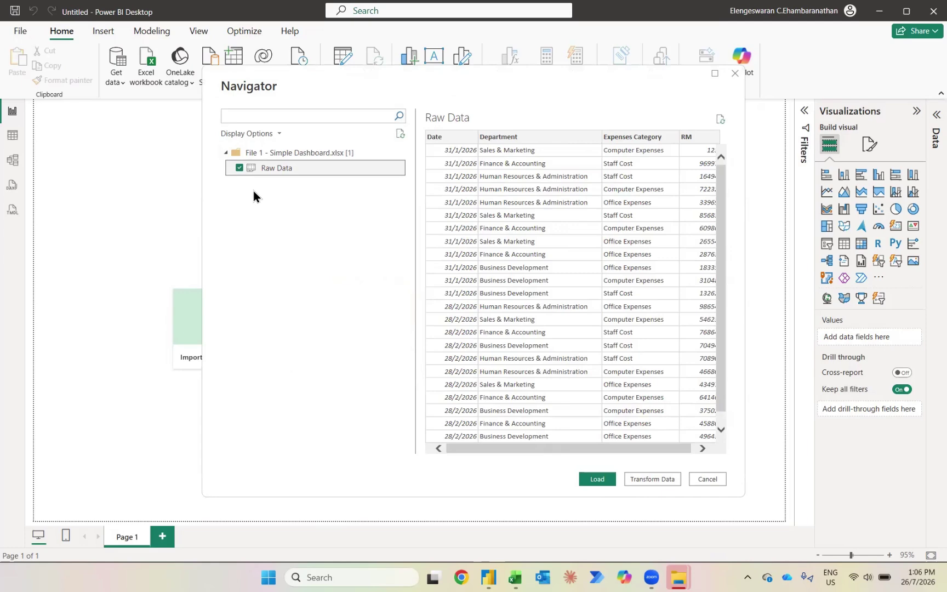
left_click(585, 478)
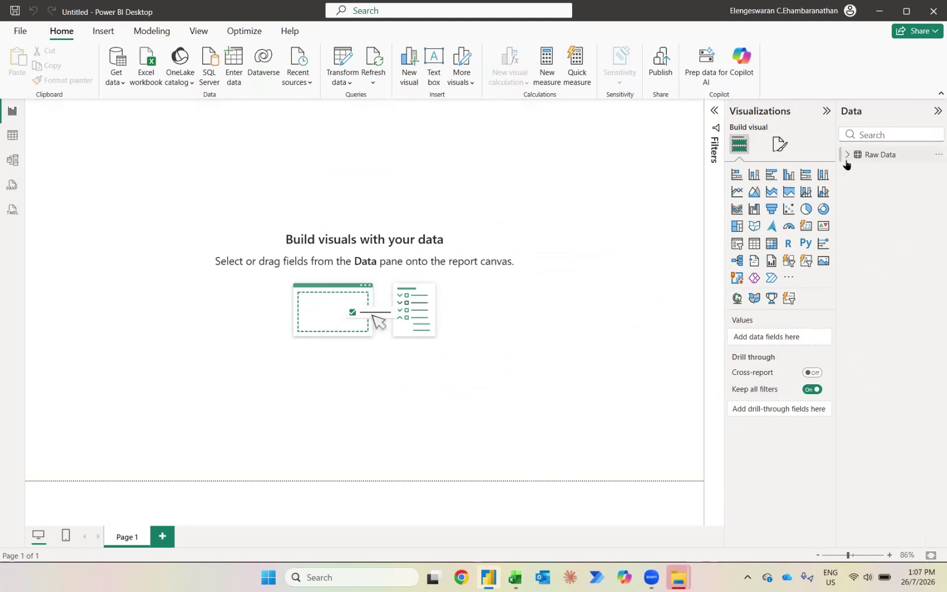
Step: Create a clustered column chart of RM by Department and enlarge it to the full height of the report page
left_click(846, 161)
left_click(856, 170)
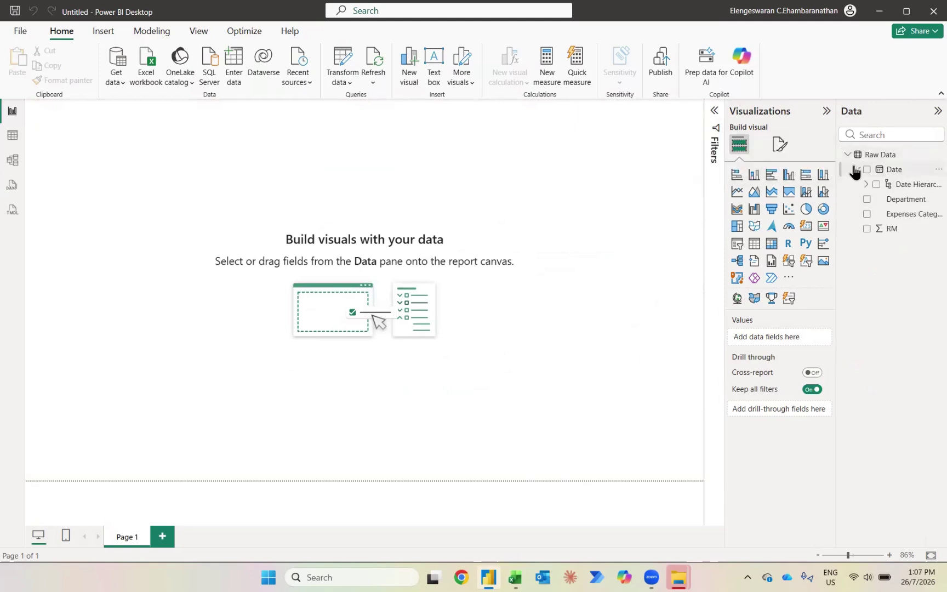
left_click(864, 185)
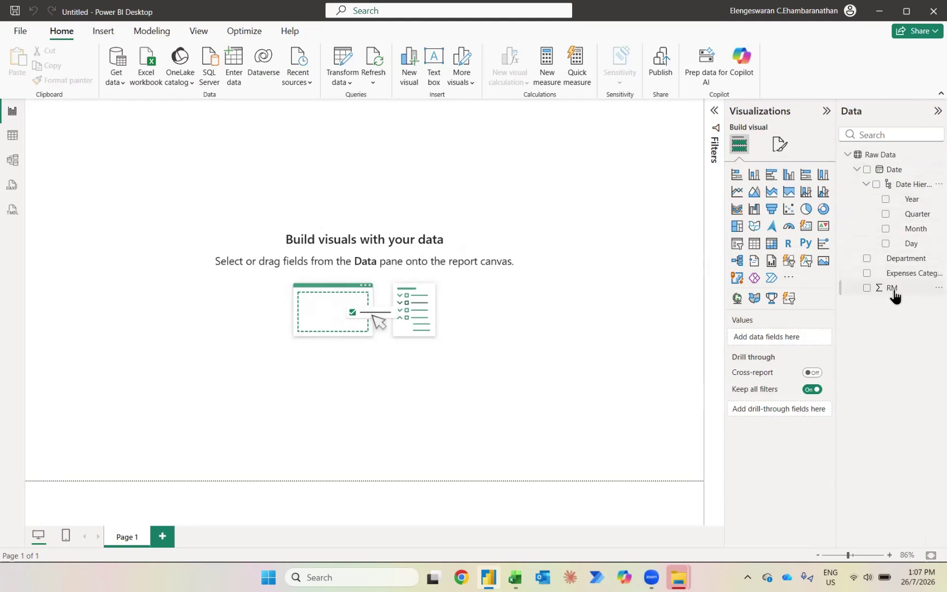
left_click(788, 174)
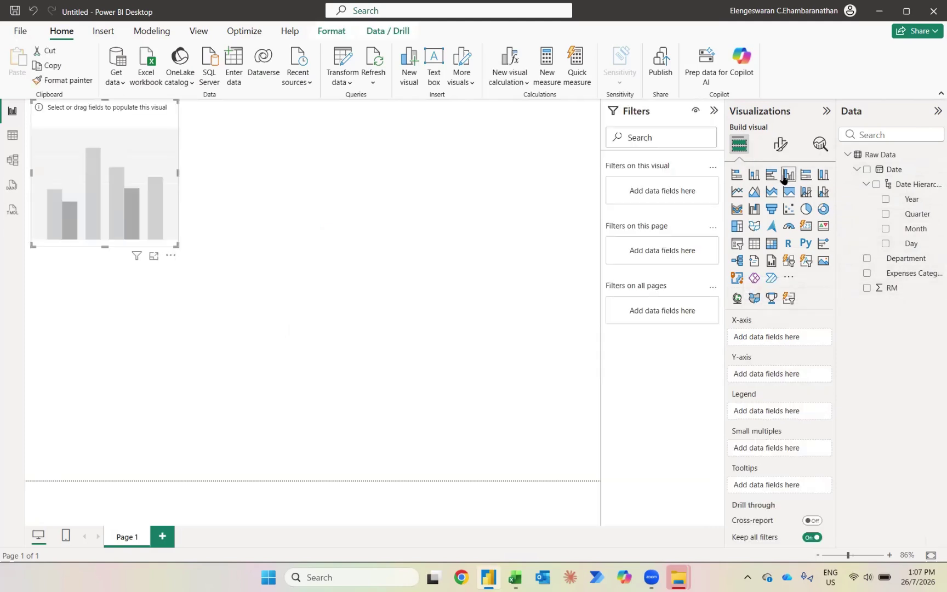
left_click(867, 260)
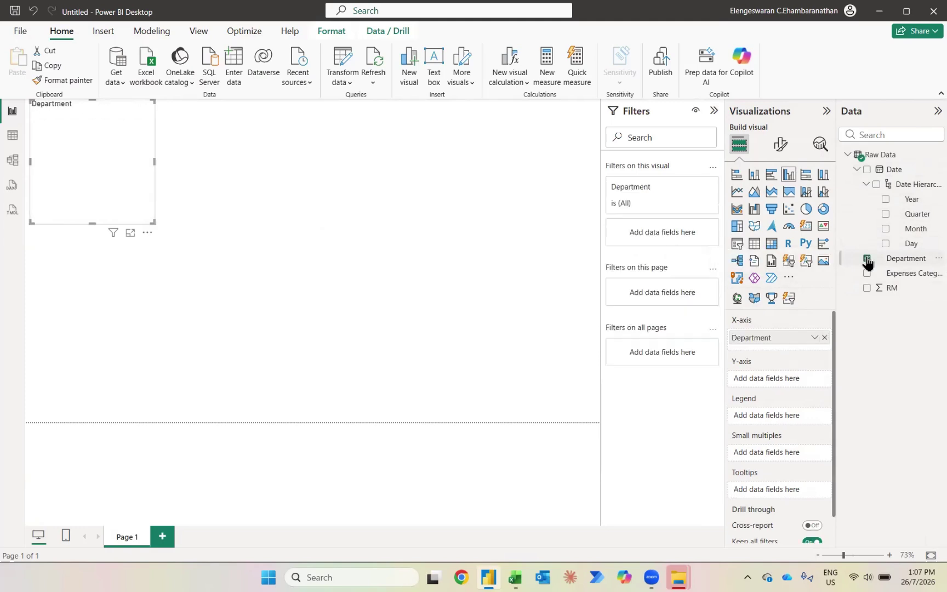
left_click(866, 288)
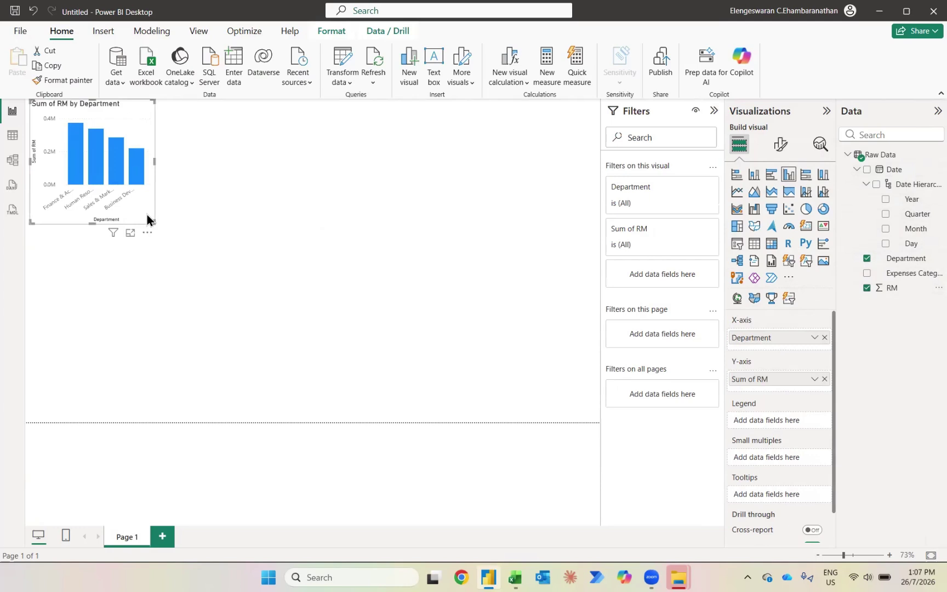
left_click_drag(152, 219, 277, 423)
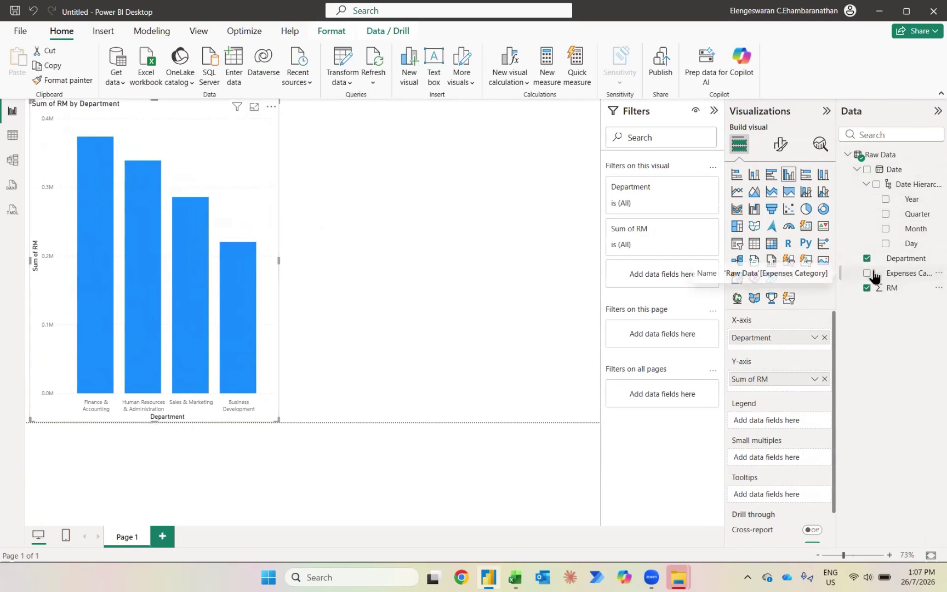
Step: Use Month from the Date hierarchy as the chart's legend and Expenses Category as its small multiples
left_click(885, 230)
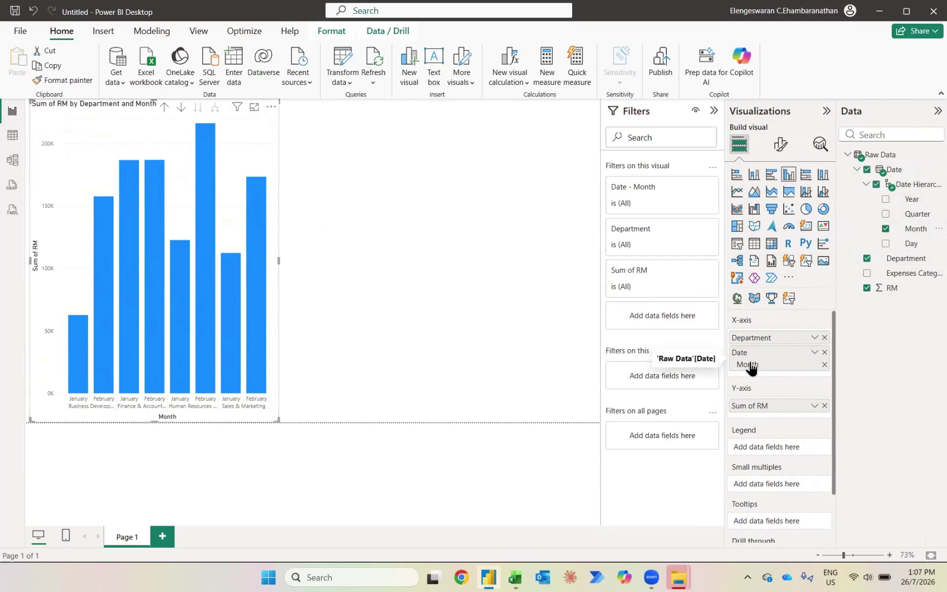
left_click_drag(749, 366, 757, 448)
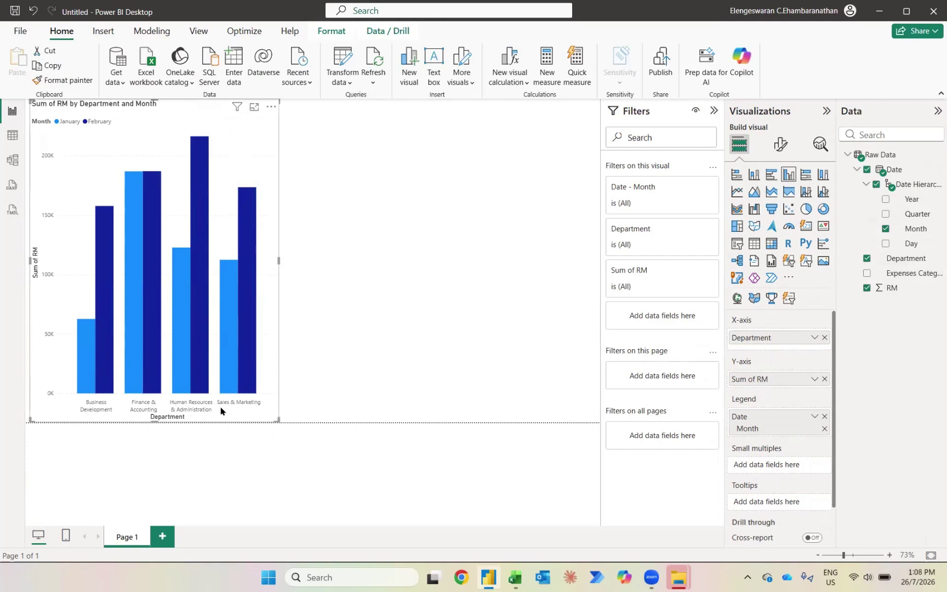
mouse_move(102, 301)
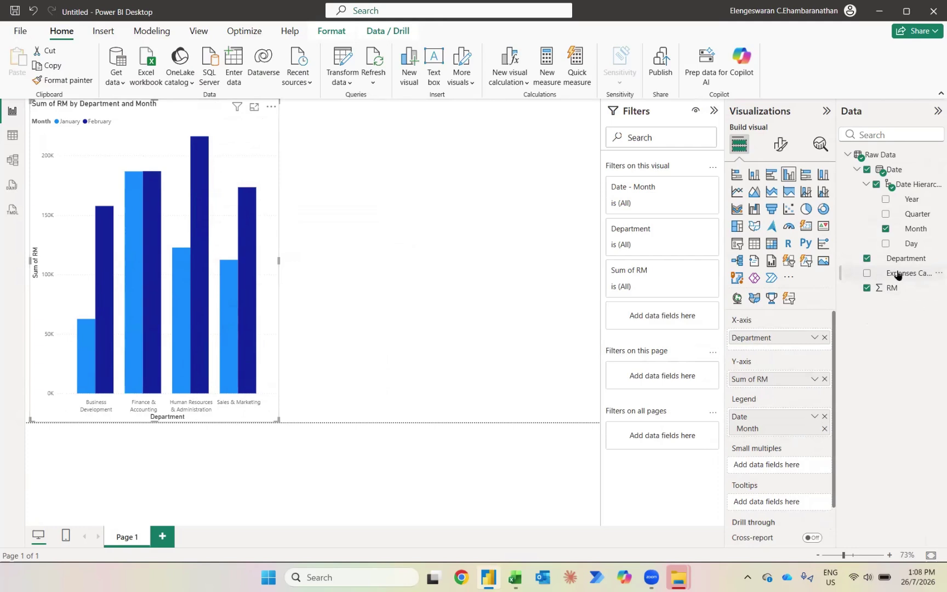
left_click_drag(897, 274, 782, 466)
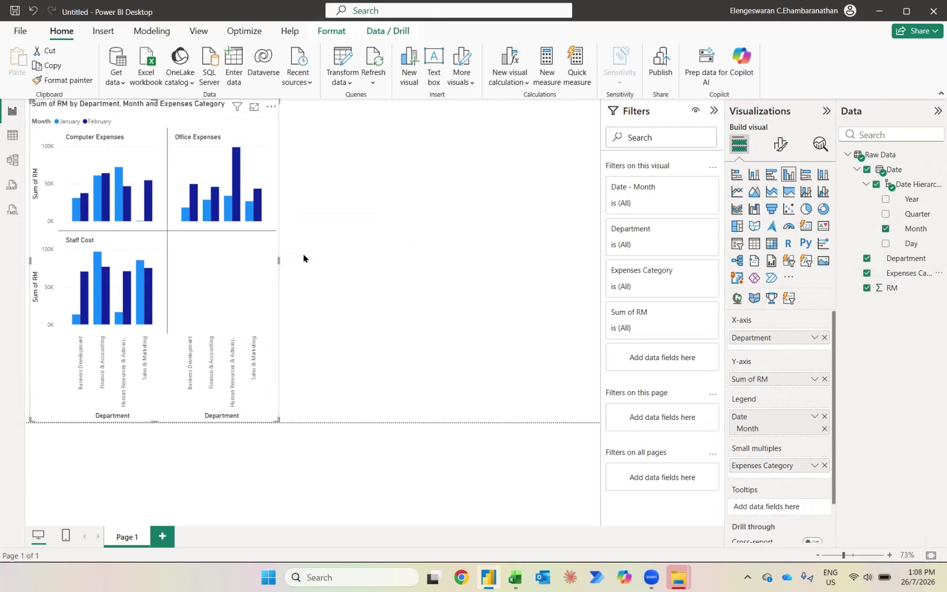
Step: Lay out the chart's small multiples in 3 rows and 1 column, and turn on its data labels
left_click(778, 144)
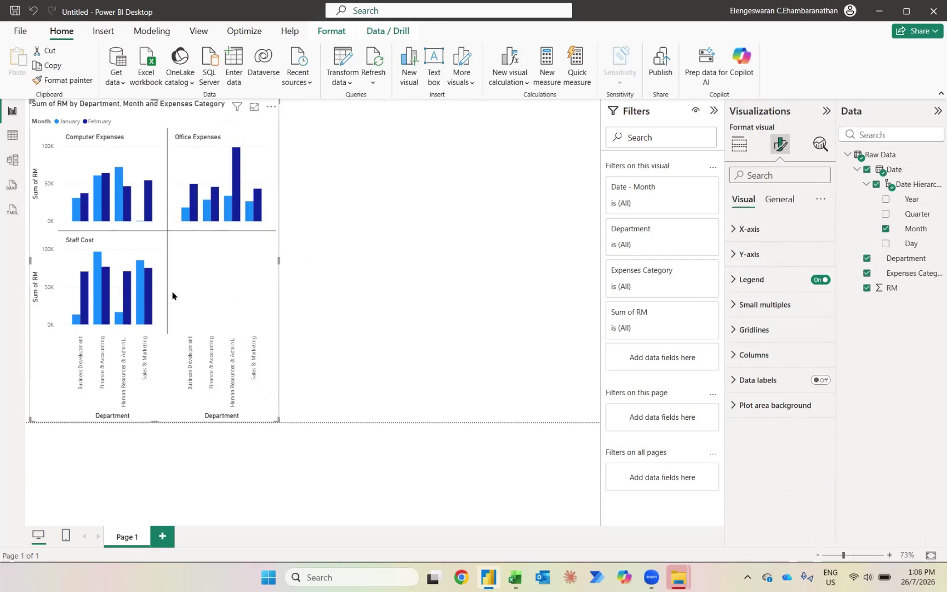
left_click(741, 306)
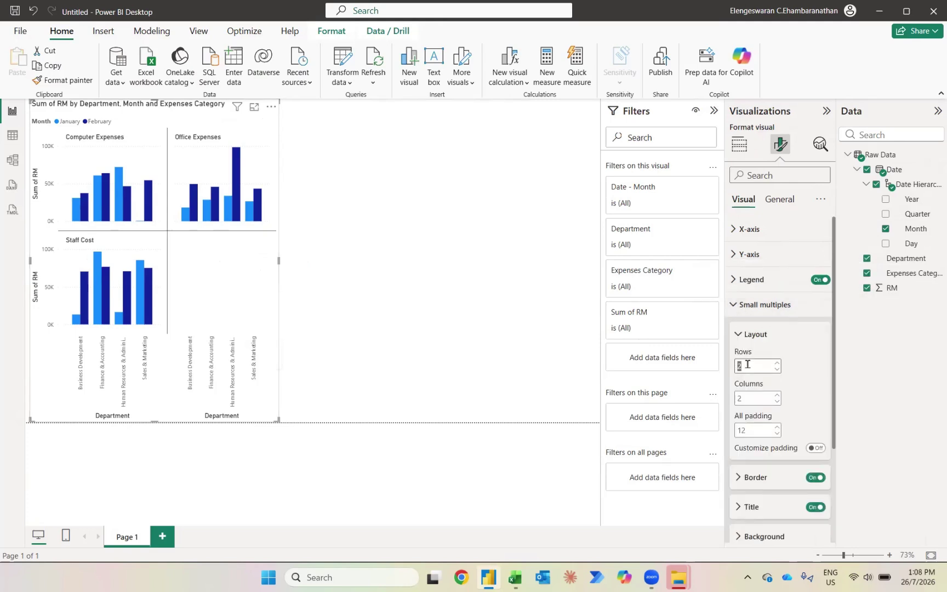
double_click(748, 400)
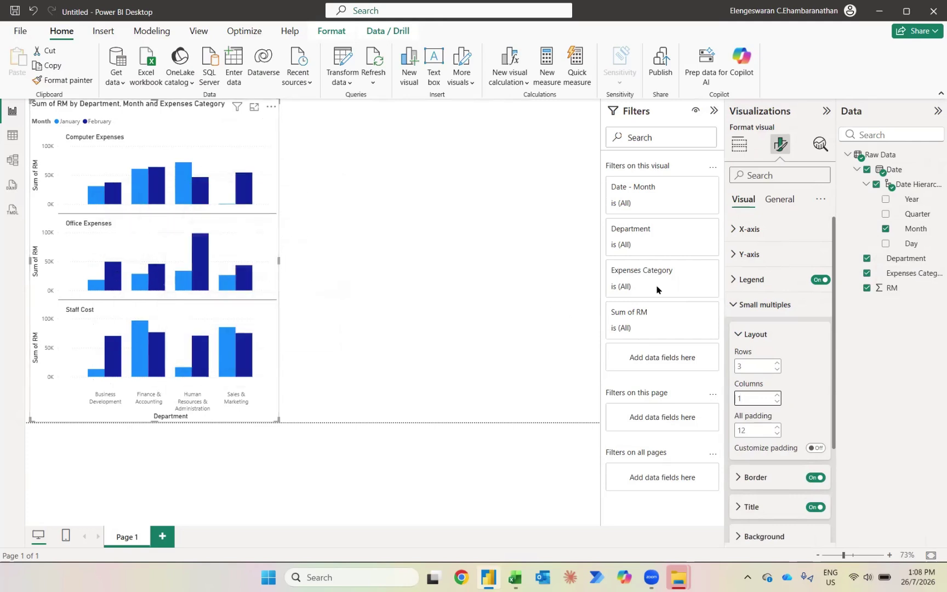
left_click(735, 301)
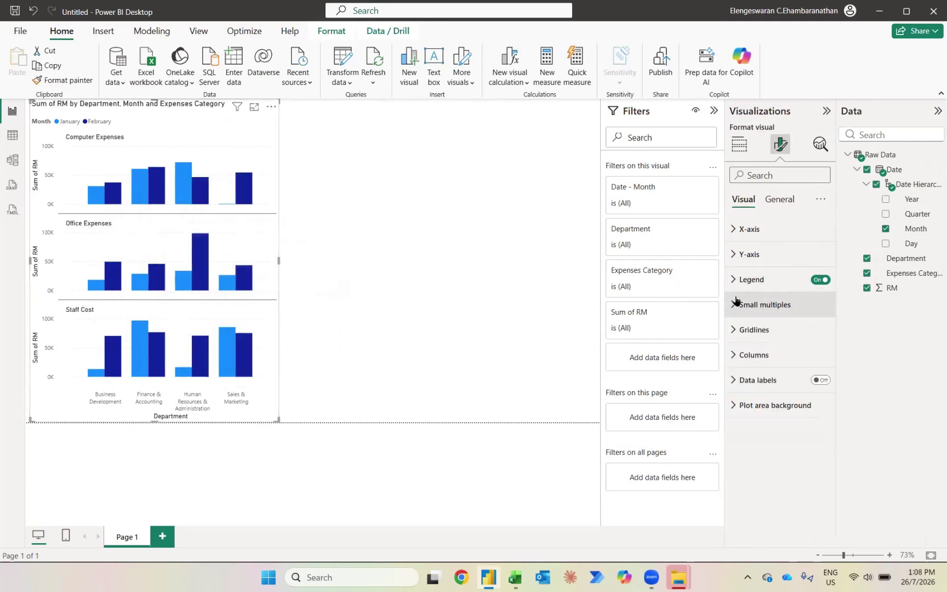
left_click(820, 381)
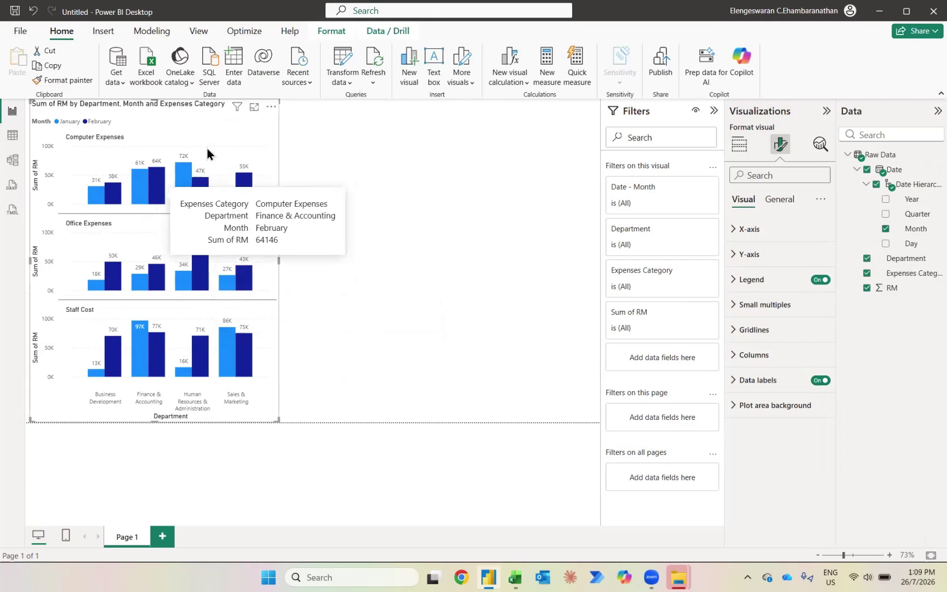
mouse_move(266, 176)
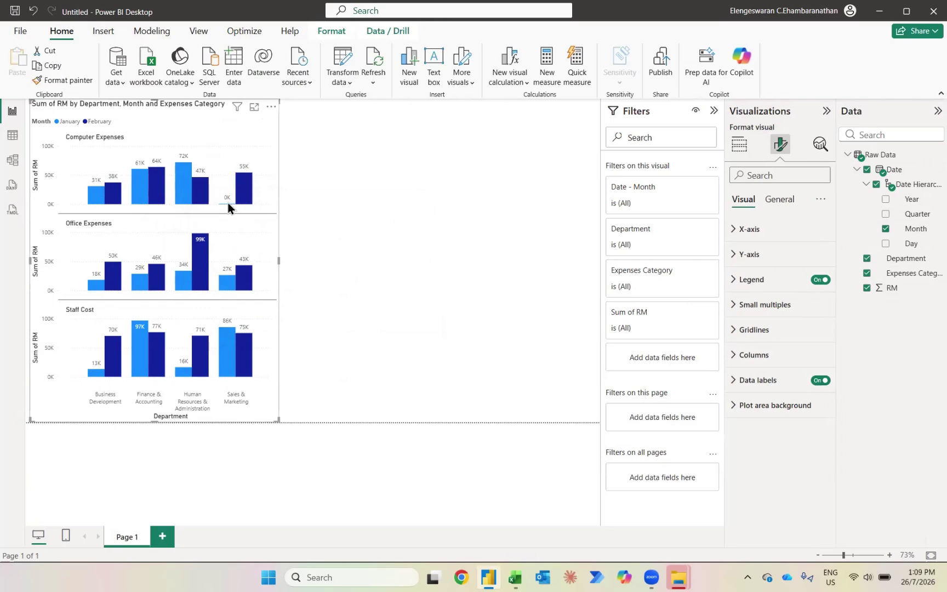
Step: Switch to the Excel workbook, set the RM value in cell D2 to 123456, and save the file
key("alt+Tab")
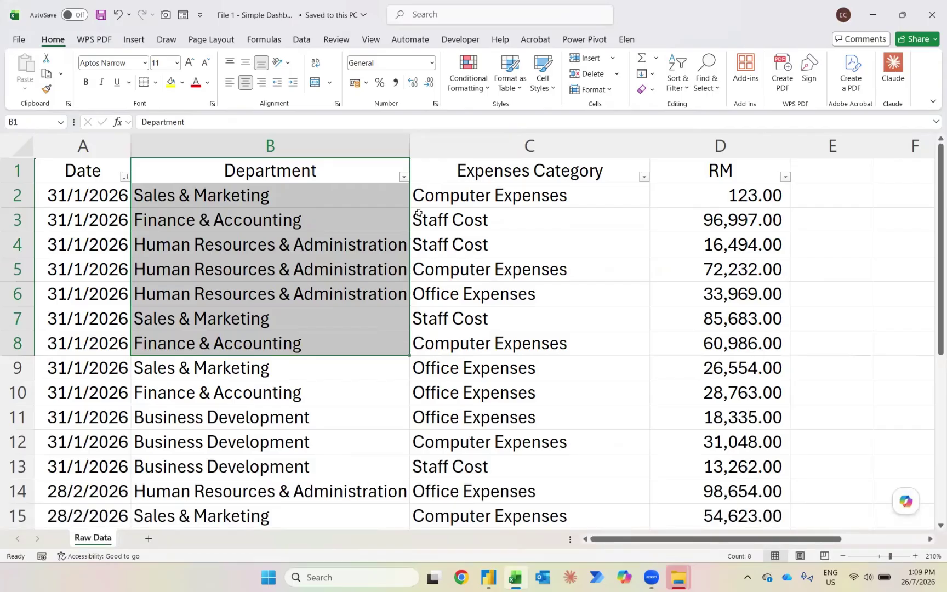
left_click(454, 203)
key("Right")
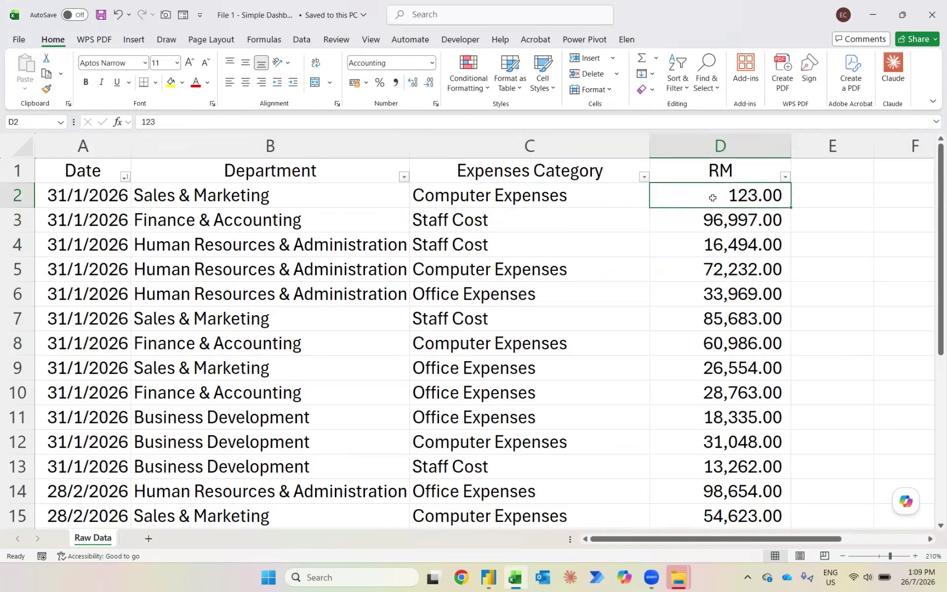
key("Left")
key("Right")
type("123456")
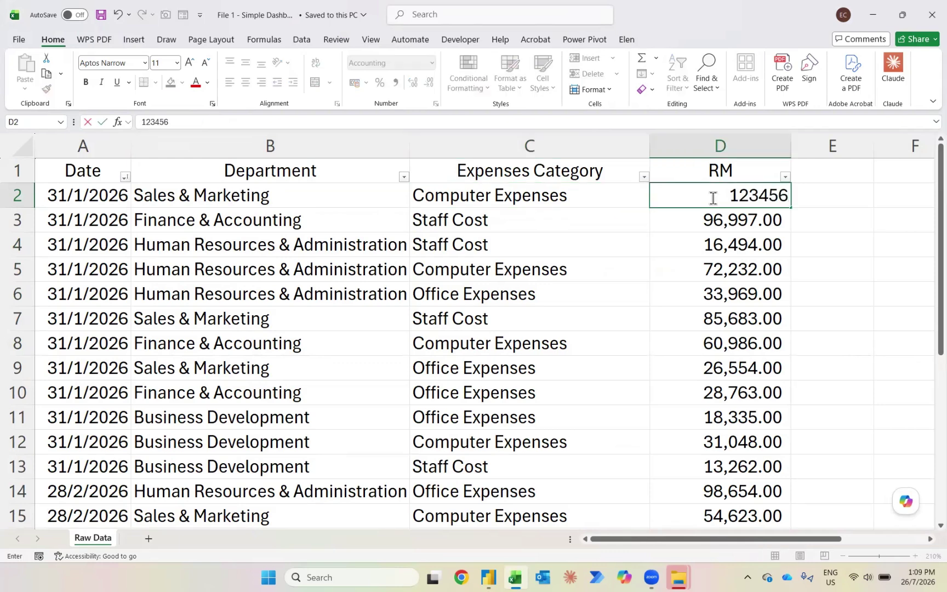
key("Return")
left_click(726, 195)
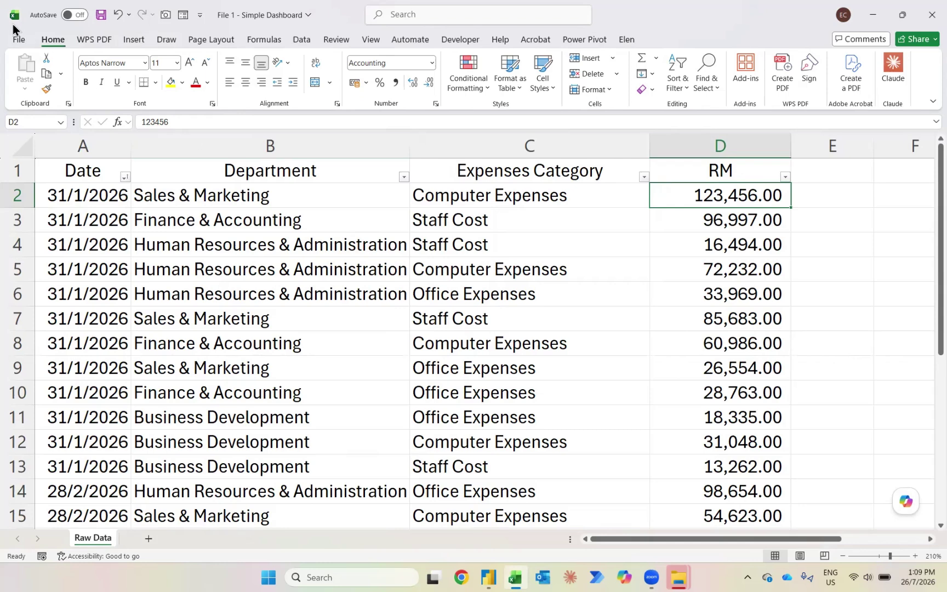
left_click(100, 15)
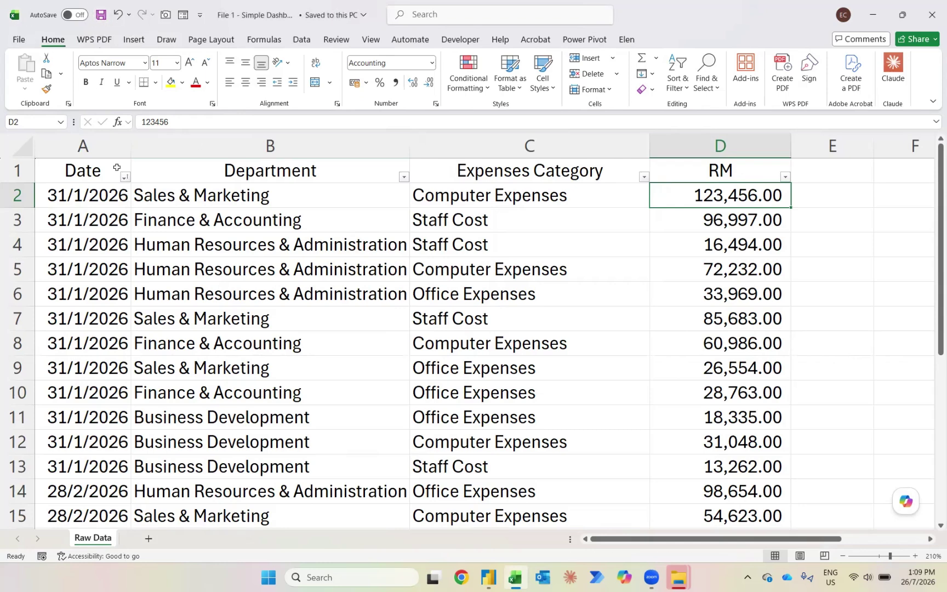
Step: Return to Power BI Desktop, refresh the data, and check the January Sales & Marketing column under Computer Expenses
key("alt+Tab")
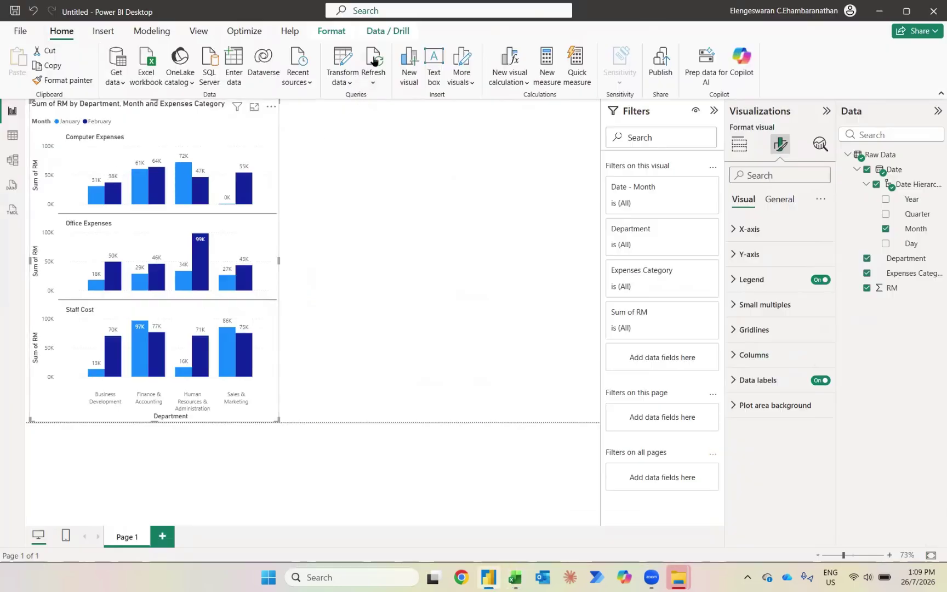
left_click(374, 60)
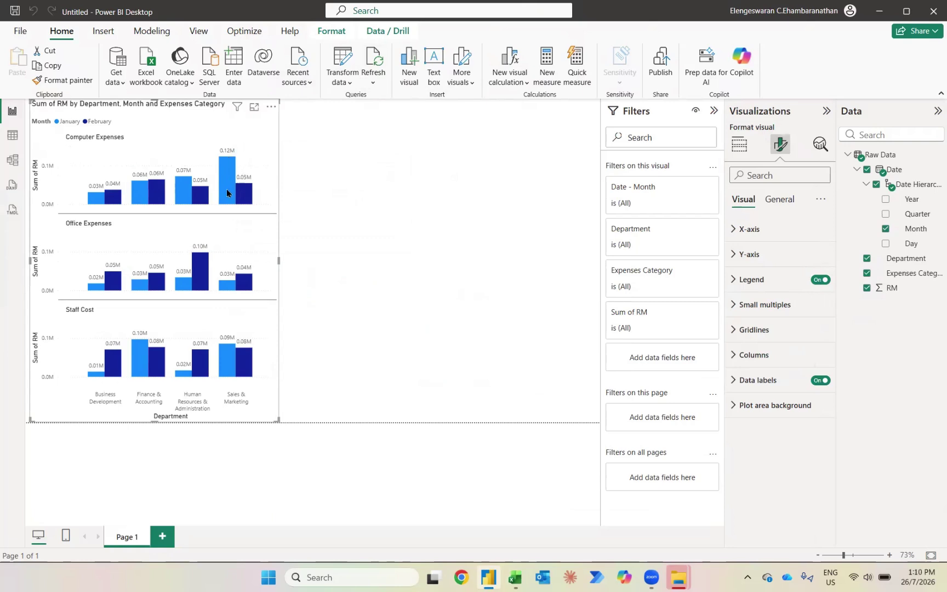
mouse_move(227, 191)
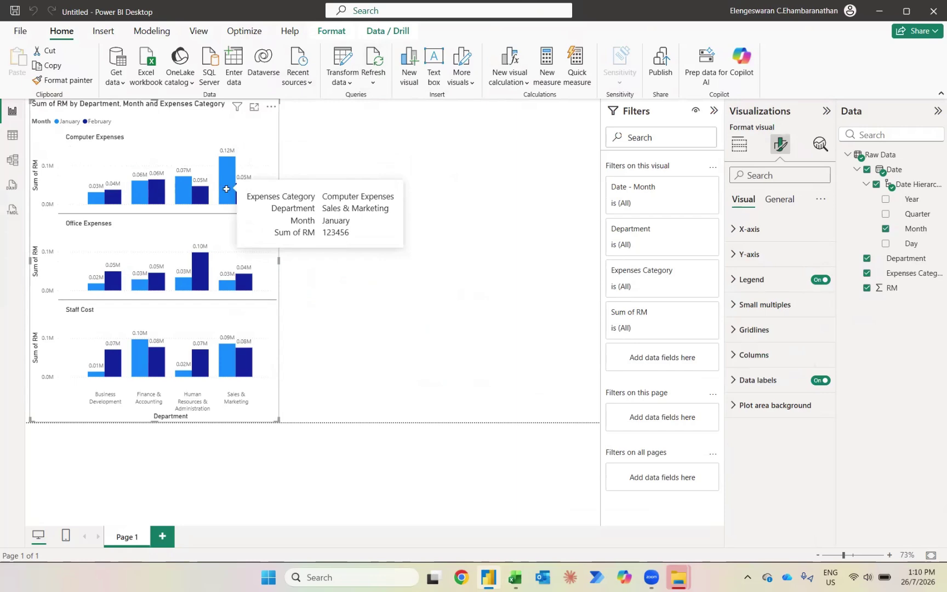
Step: Switch to the Excel workbook and set the RM value in cell D2 to 30,000
key("alt+Tab")
type("30")
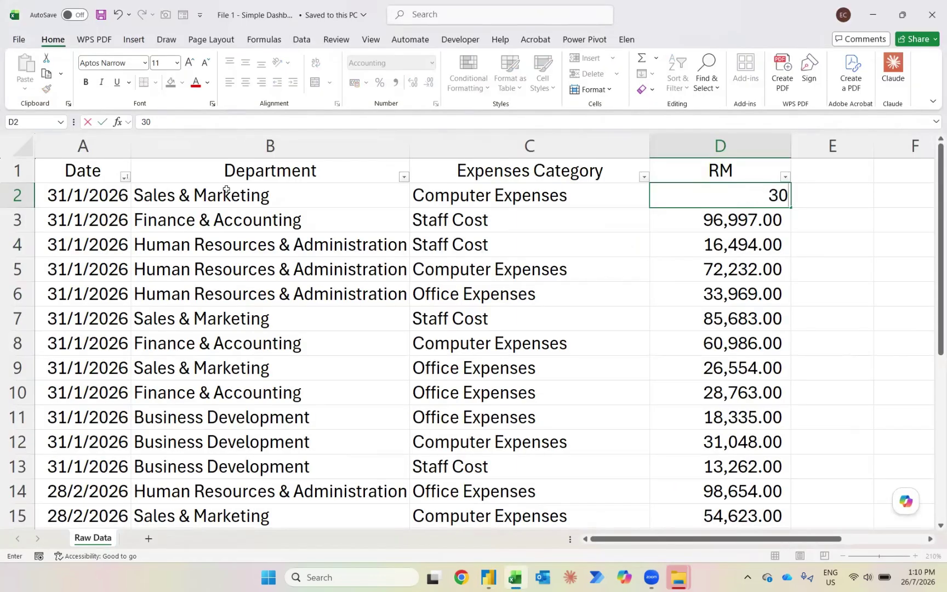
type(",000")
key("Return")
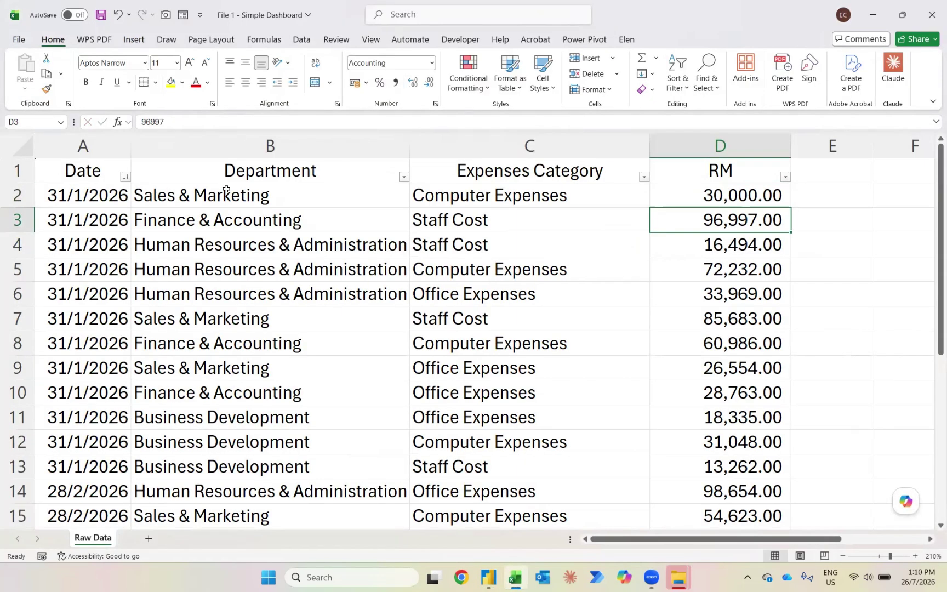
Step: Try to refresh the data in Power BI Desktop before saving the workbook, and return to Excel
key("alt+Tab")
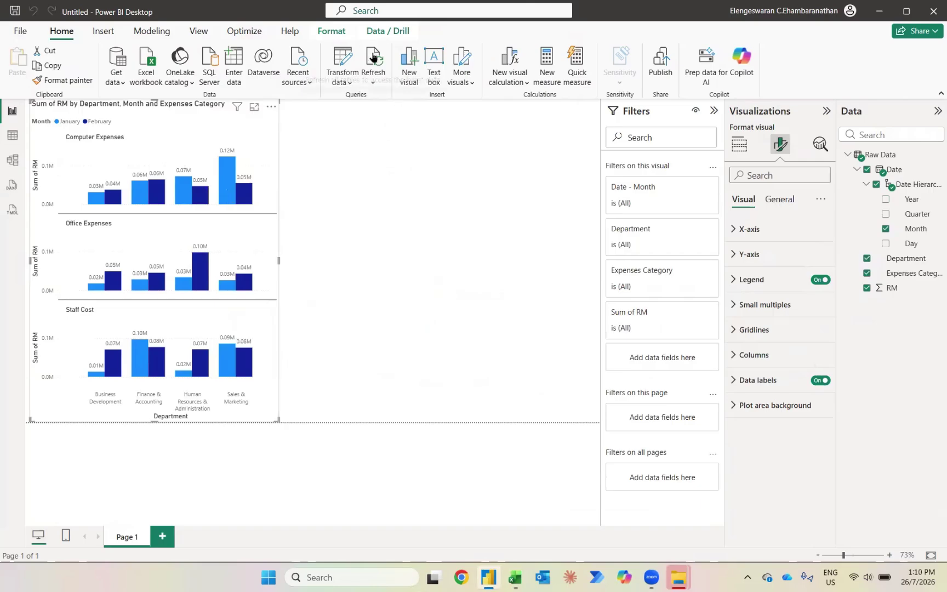
left_click(373, 58)
key("alt+Tab")
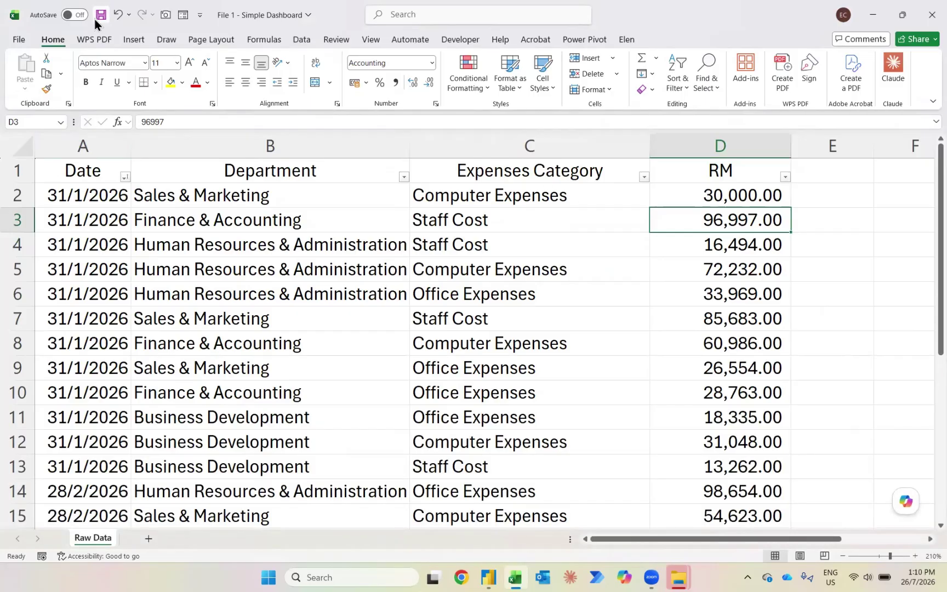
Step: Save the workbook, switch back to Power BI Desktop, and refresh the data
left_click(101, 16)
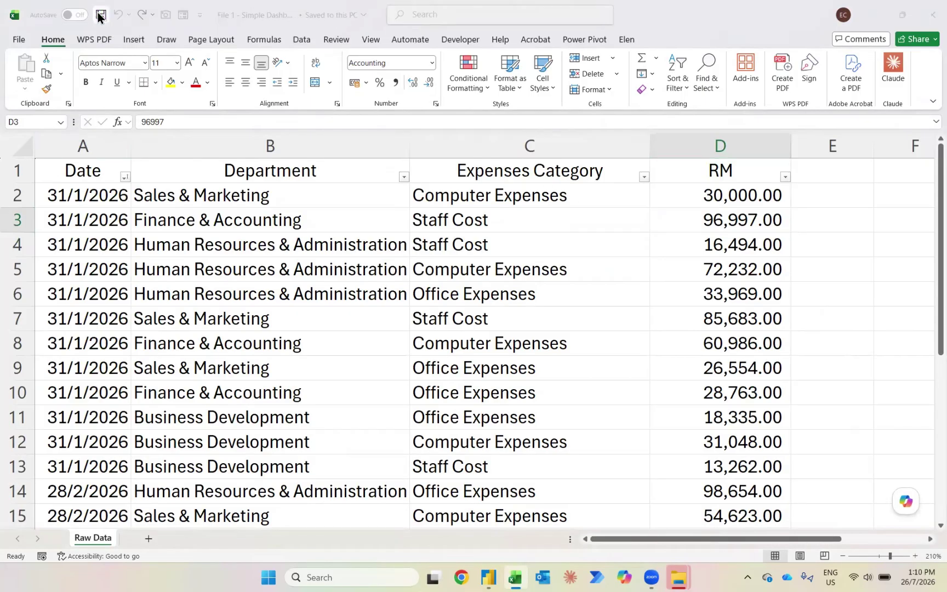
key("alt+Tab")
left_click(373, 58)
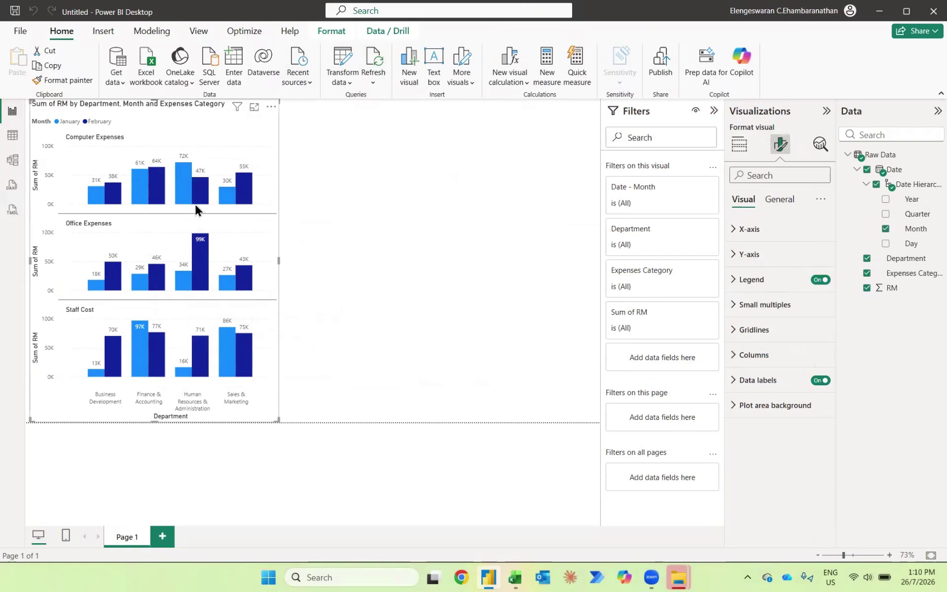
mouse_move(225, 371)
mouse_move(245, 273)
mouse_move(243, 342)
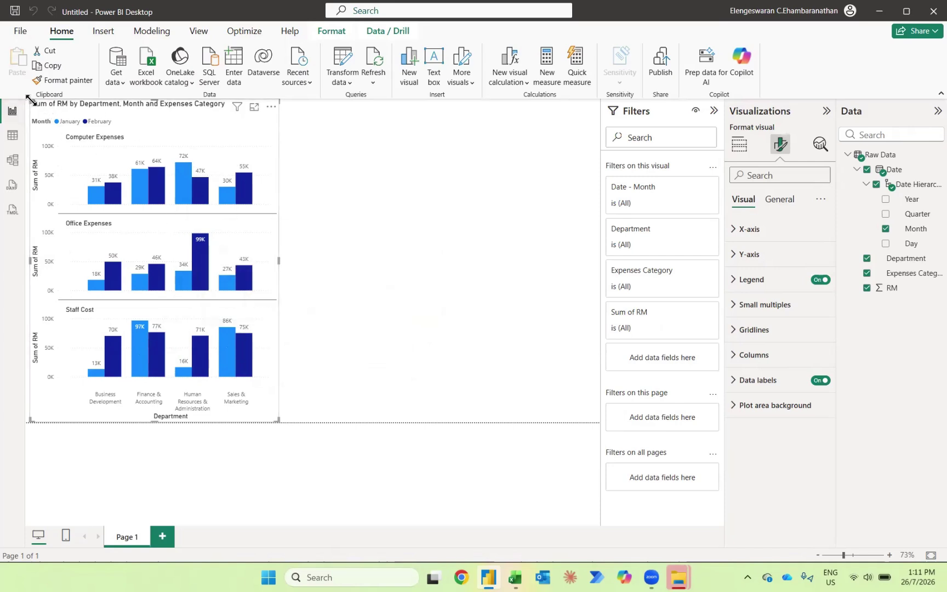
Step: Lower the chart's upper edge on the page and change its title to "OPEX Monthly Performance by Department & Category"
left_click_drag(30, 100, 16, 143)
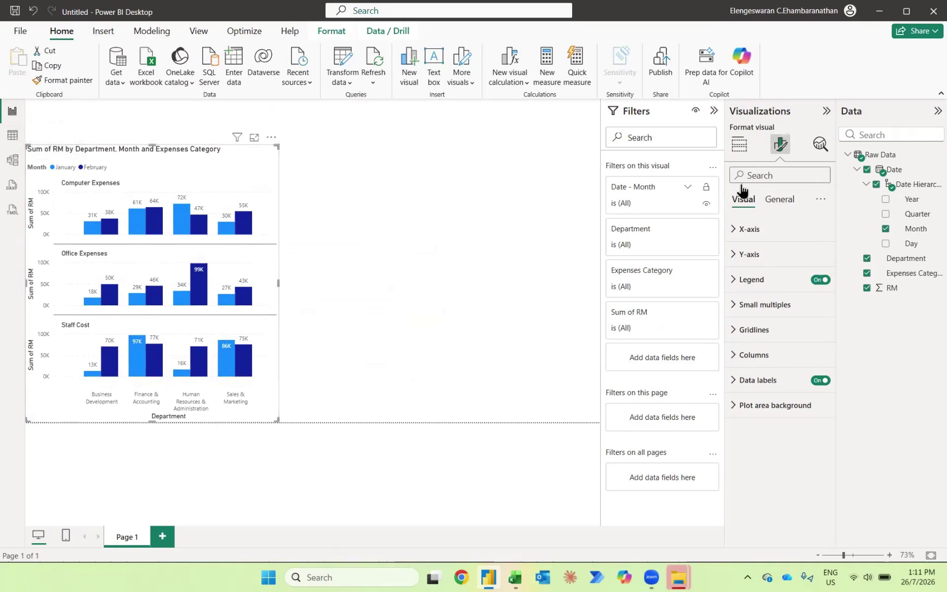
left_click(777, 200)
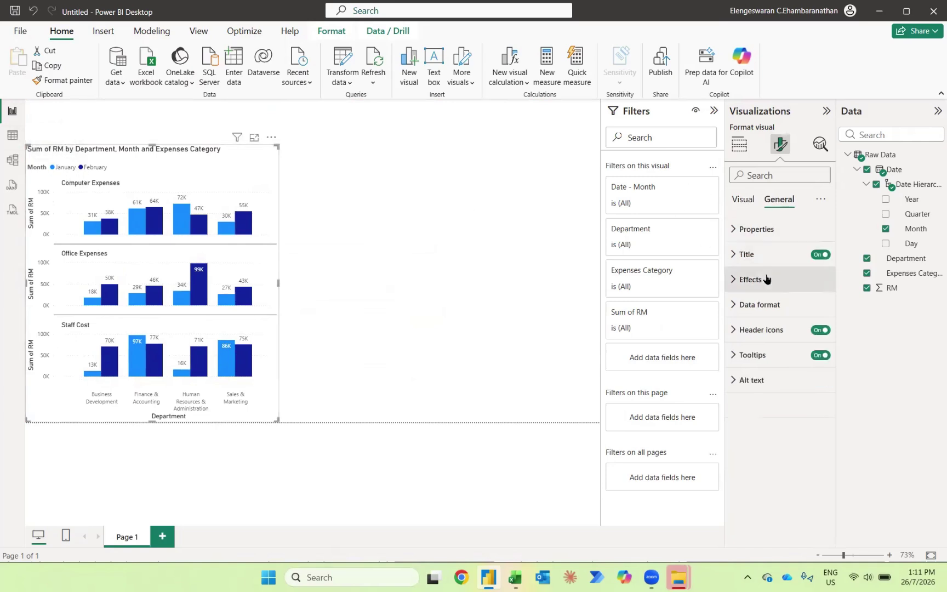
left_click(753, 261)
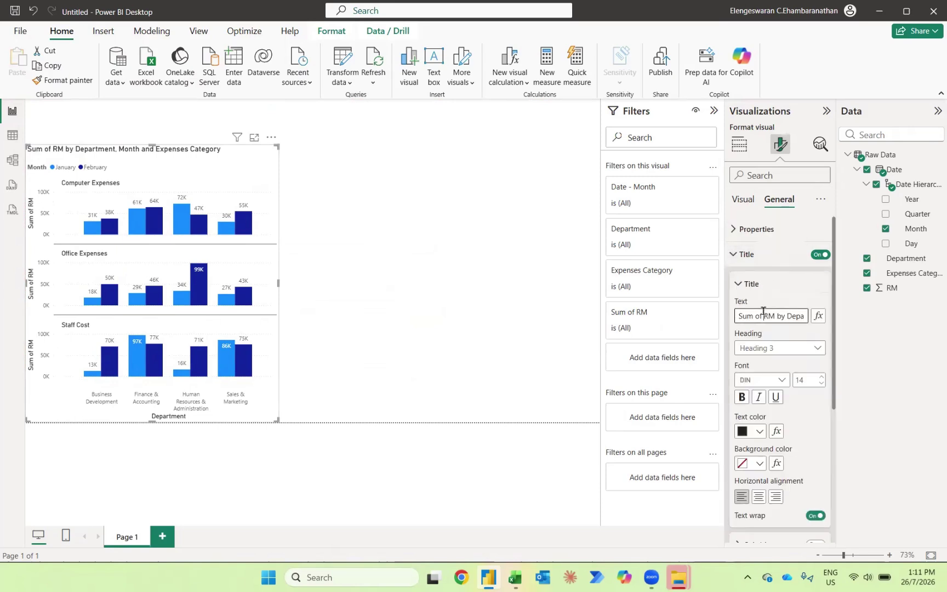
left_click(763, 310)
key("Caps_Lock")
type("OPE")
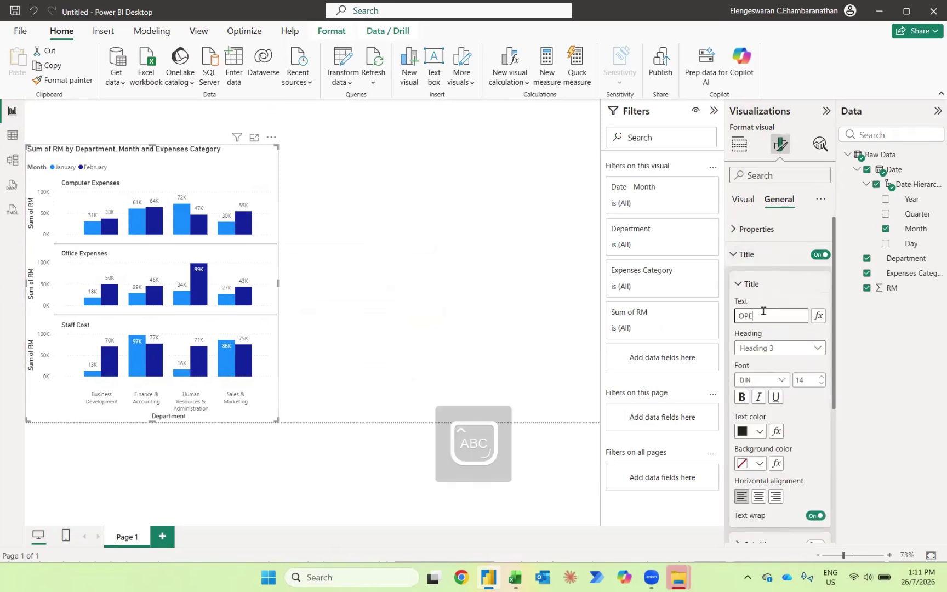
type("X M")
key("Caps_Lock")
type("onthly Performance by D")
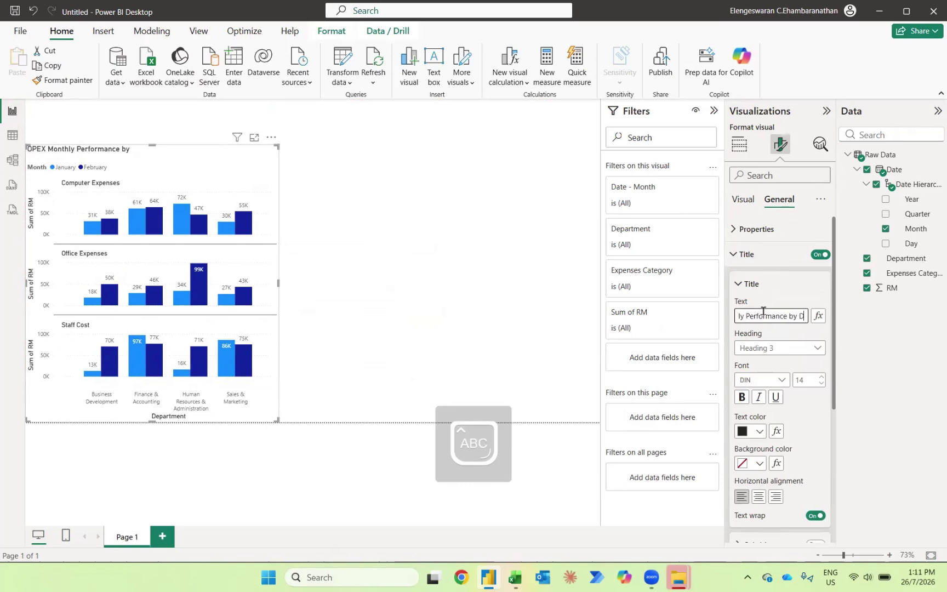
type("epartment & Ca")
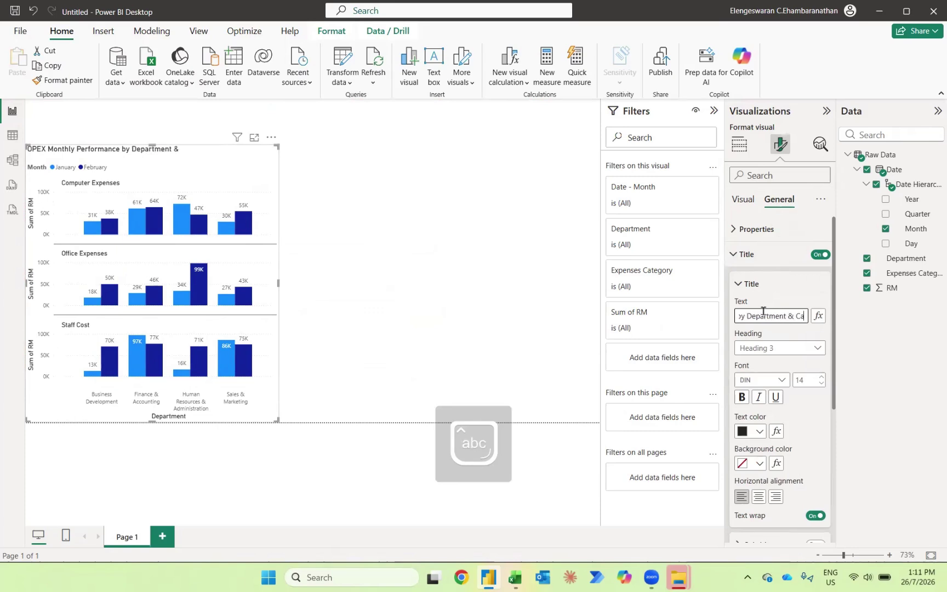
type("tegory")
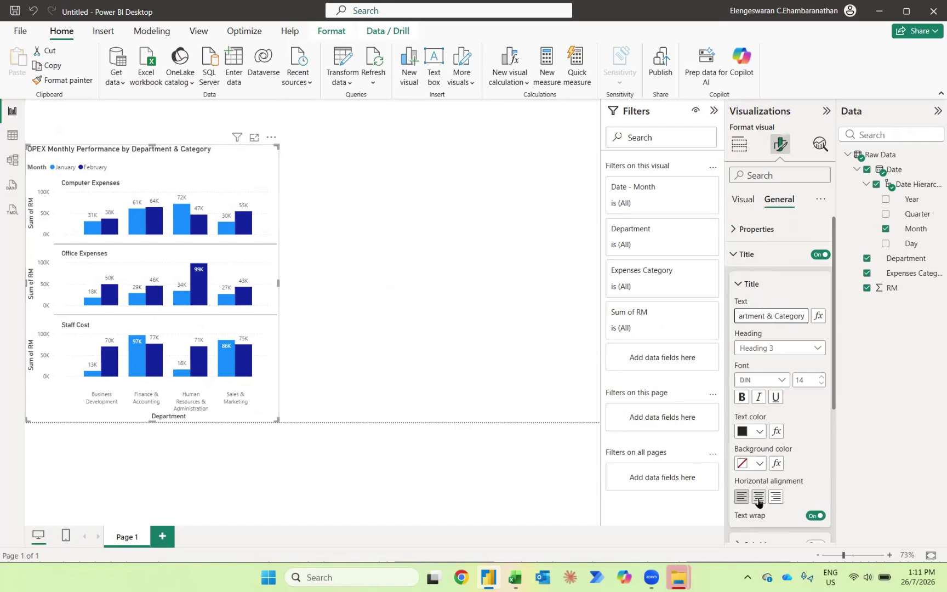
Step: Center the chart title at font size 20 and widen the chart so the title fits on one line
left_click(757, 501)
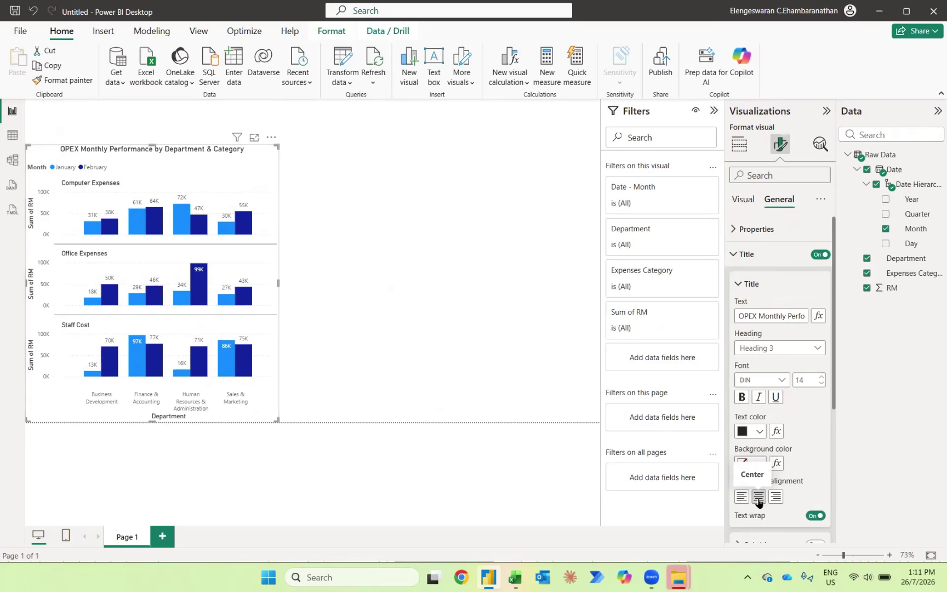
double_click(801, 378)
type("20")
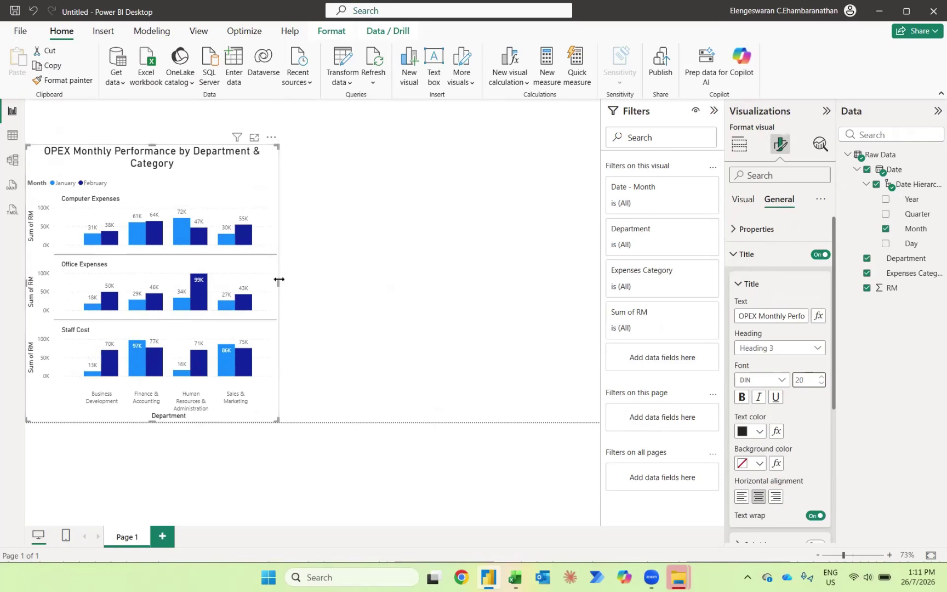
left_click_drag(276, 279, 298, 283)
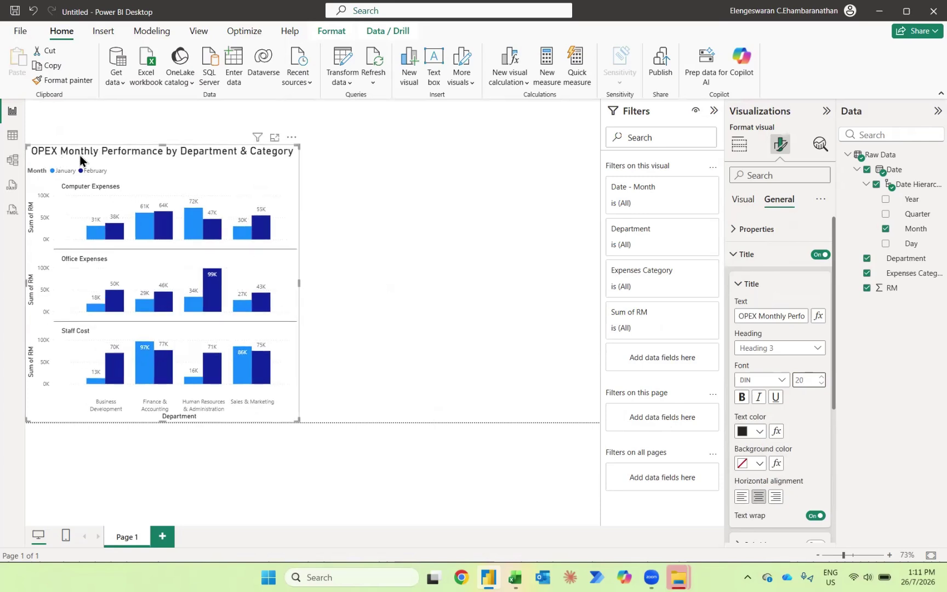
Step: Turn off the chart's Y-axis title and set the color of the Y-axis values to black
left_click(742, 199)
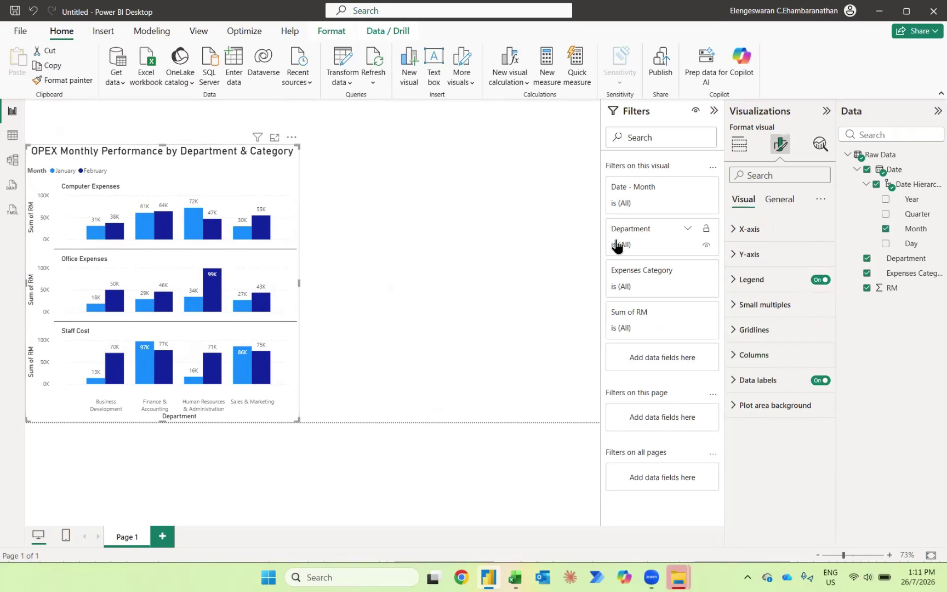
left_click(746, 255)
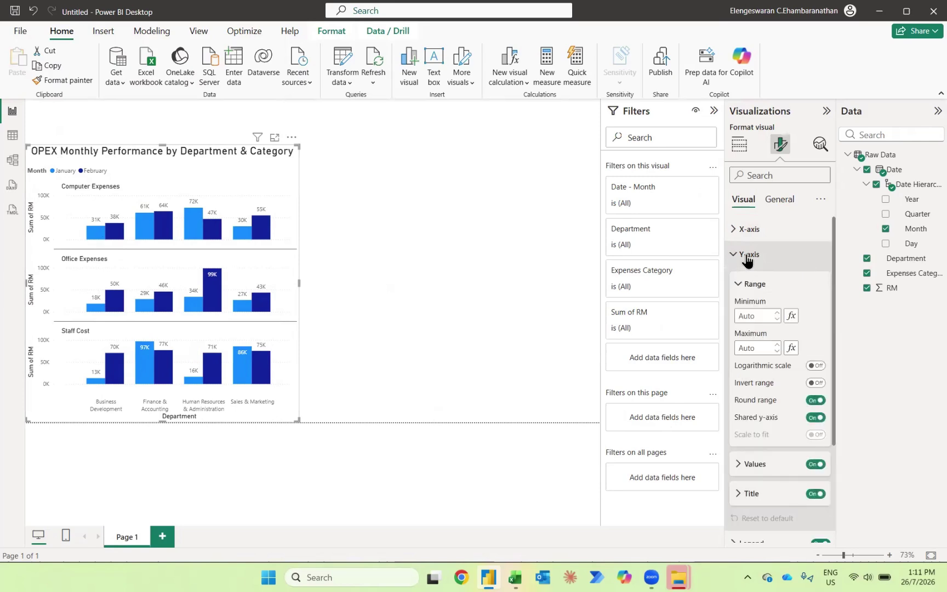
left_click(815, 493)
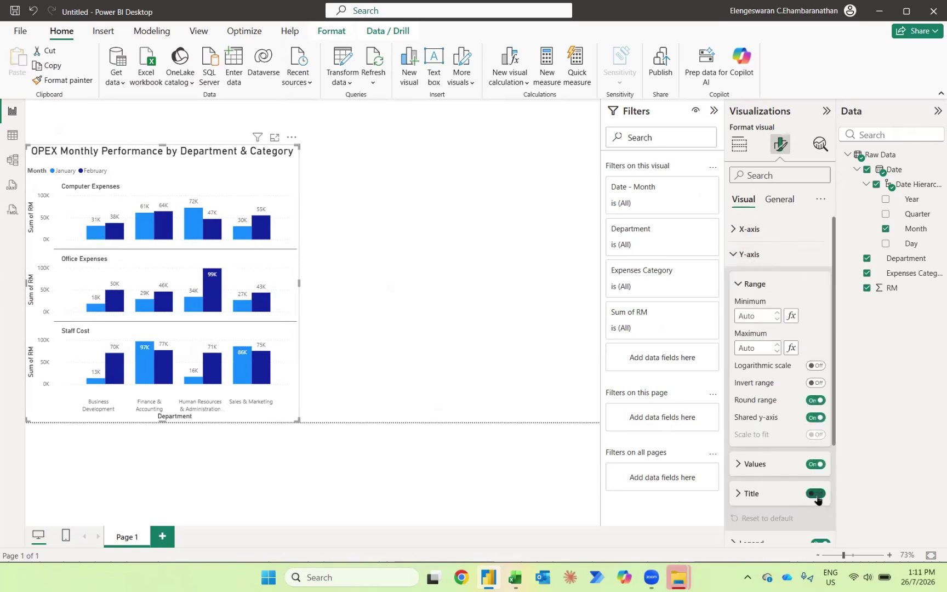
left_click(746, 464)
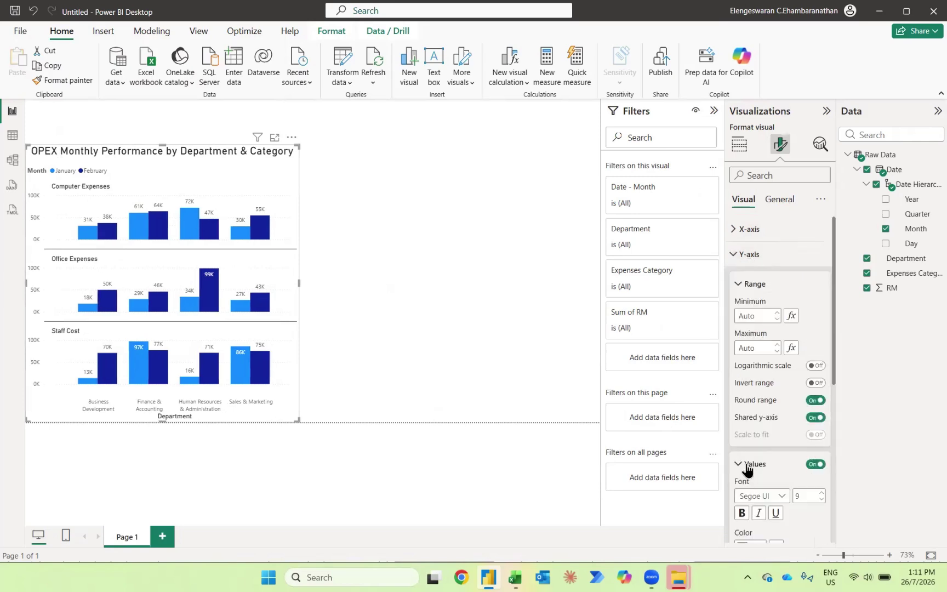
scroll(754, 460, "down", 1)
left_click(756, 513)
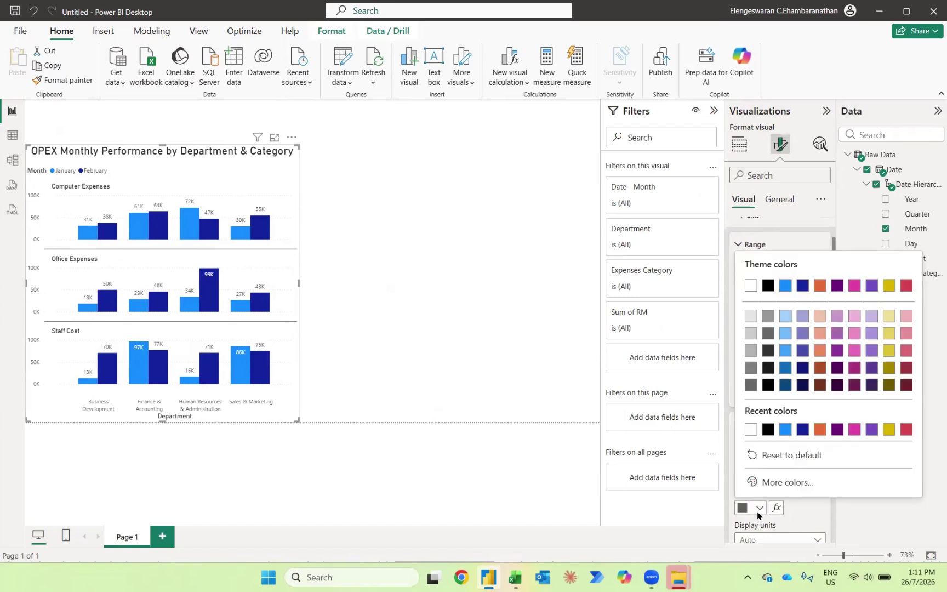
left_click(767, 431)
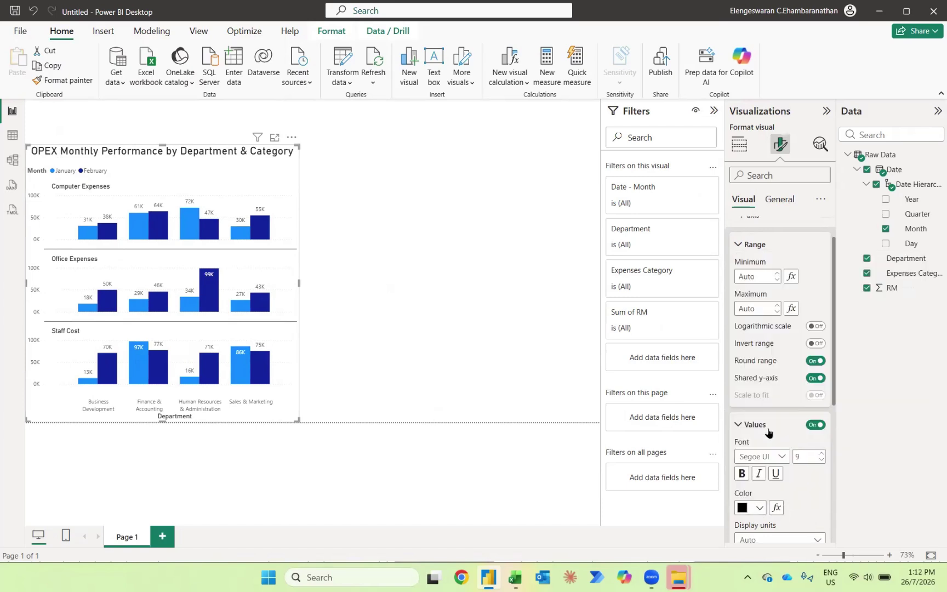
Step: Set the color of the chart's X-axis values to black
left_click(743, 247)
scroll(743, 246, "up", 1)
left_click(740, 230)
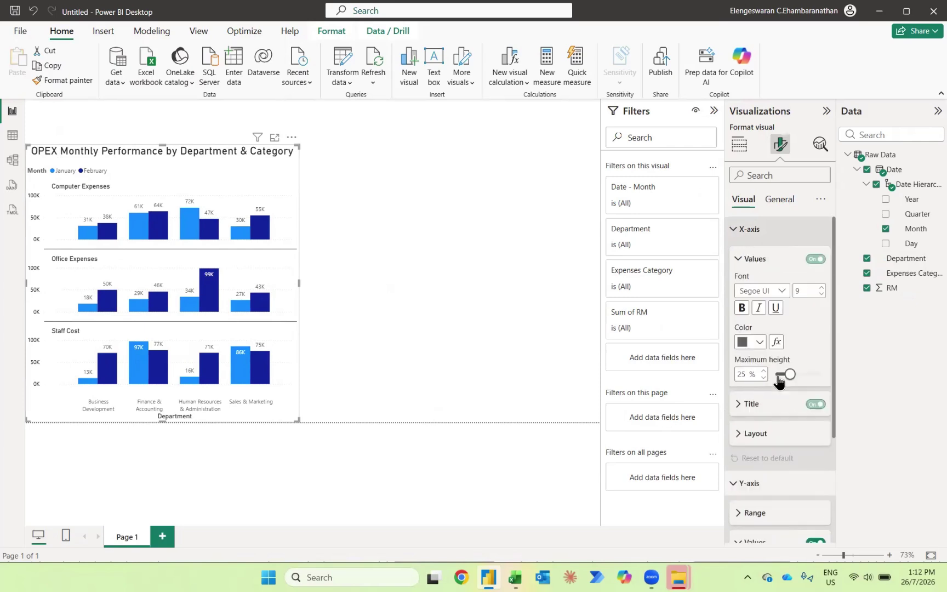
scroll(761, 397, "down", 1)
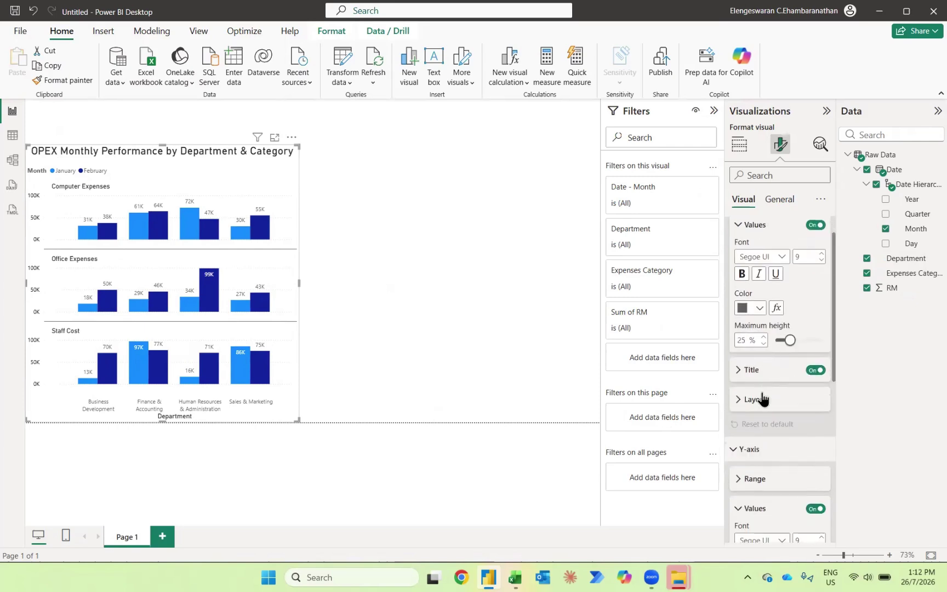
left_click(761, 311)
left_click(722, 227)
scroll(770, 378, "down", 6)
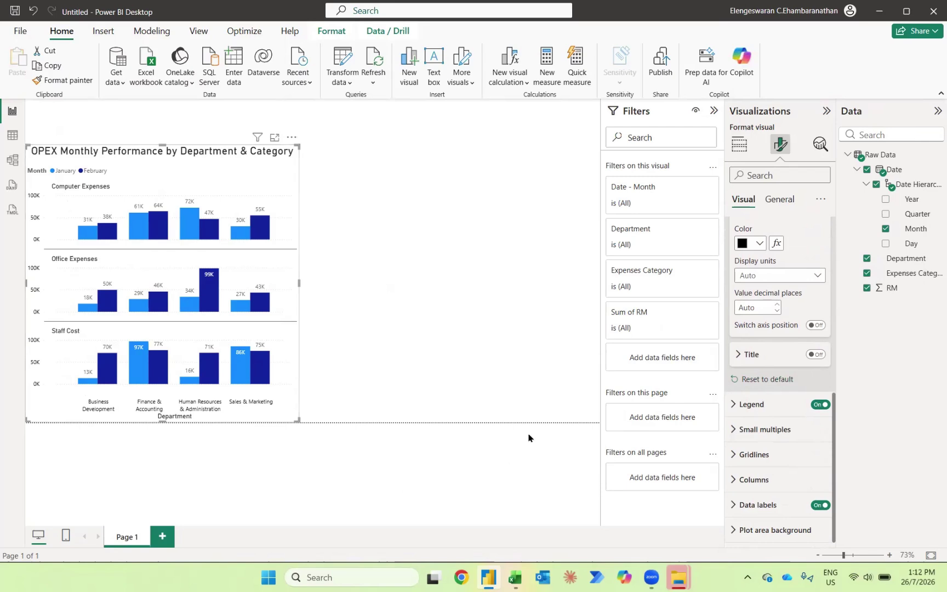
Step: Set the font color of the chart's small multiples titles to black
left_click(743, 507)
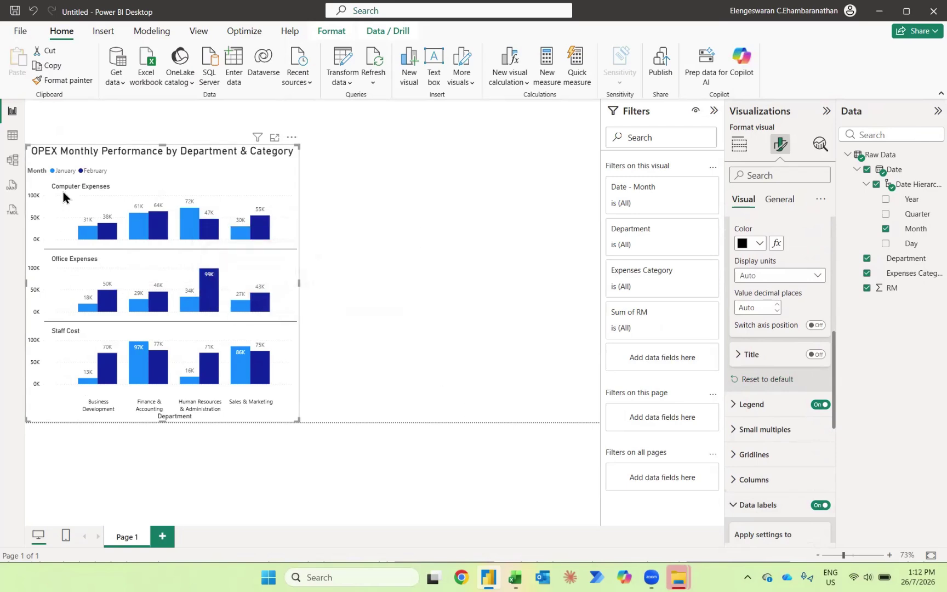
left_click(741, 430)
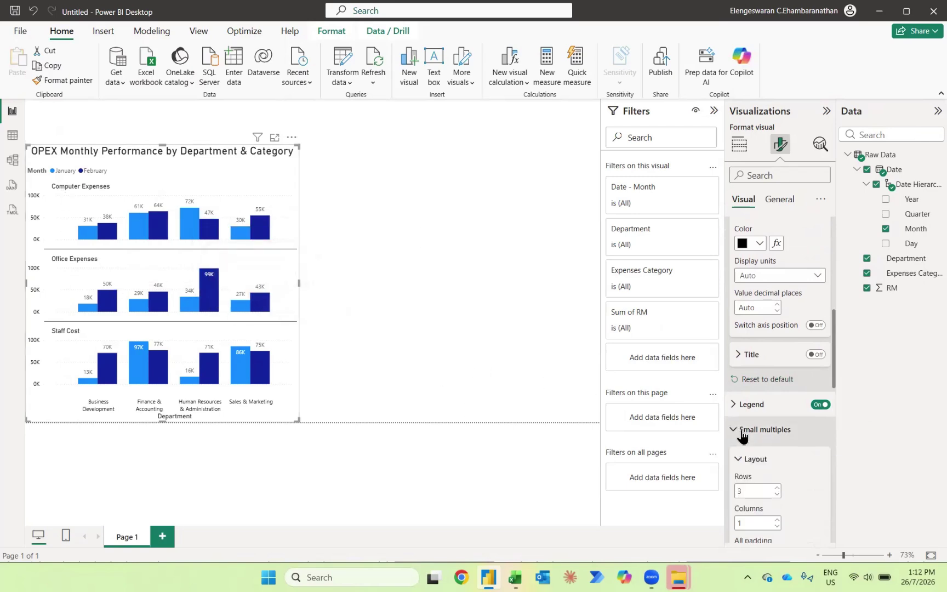
scroll(741, 429, "down", 2)
scroll(742, 439, "down", 1)
scroll(744, 483, "down", 1)
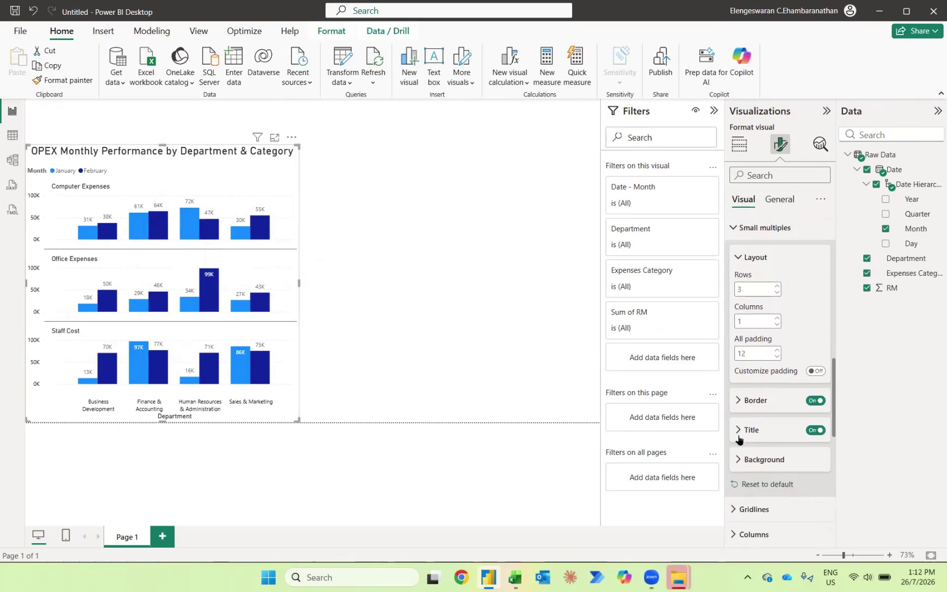
left_click(742, 430)
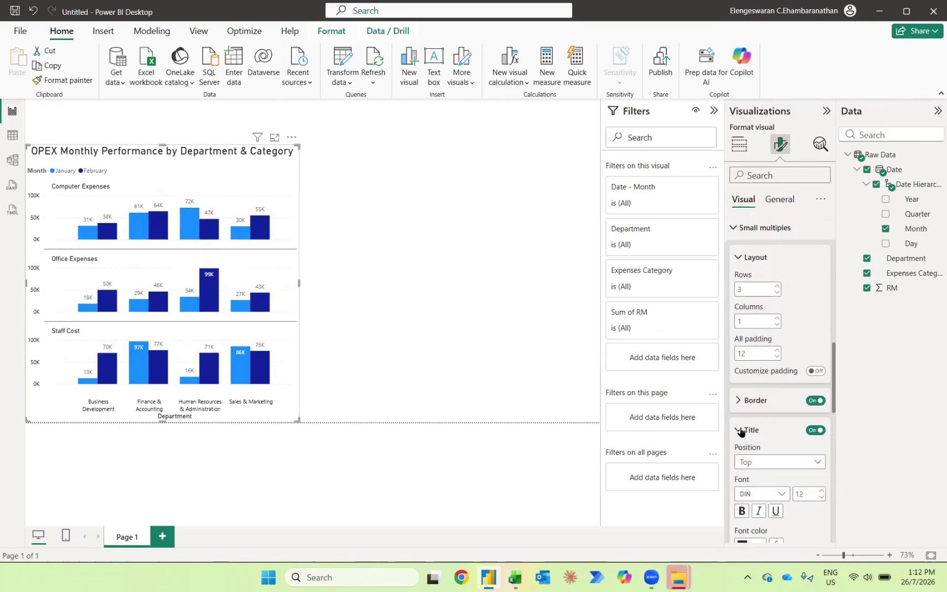
scroll(753, 522, "down", 1)
left_click(758, 518)
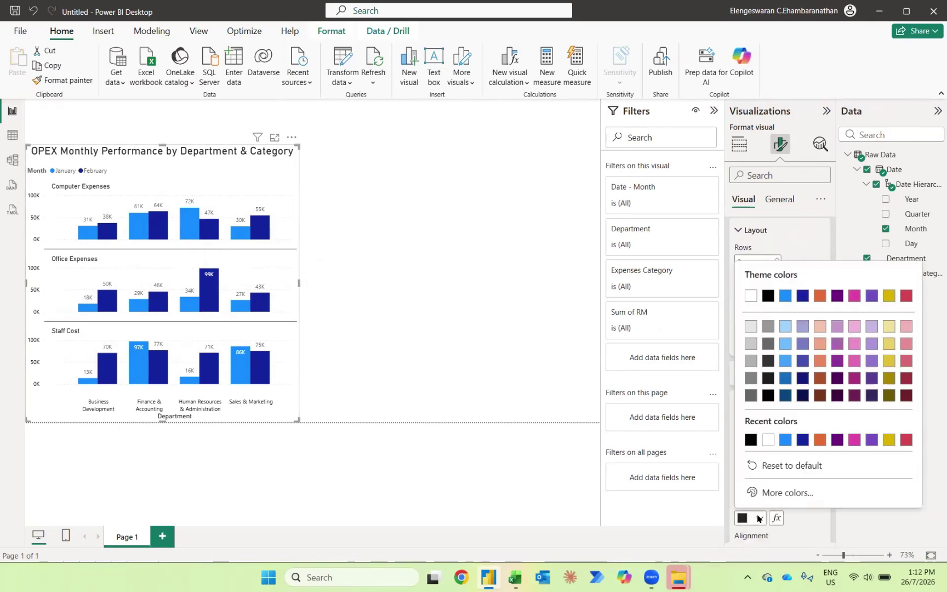
left_click(750, 442)
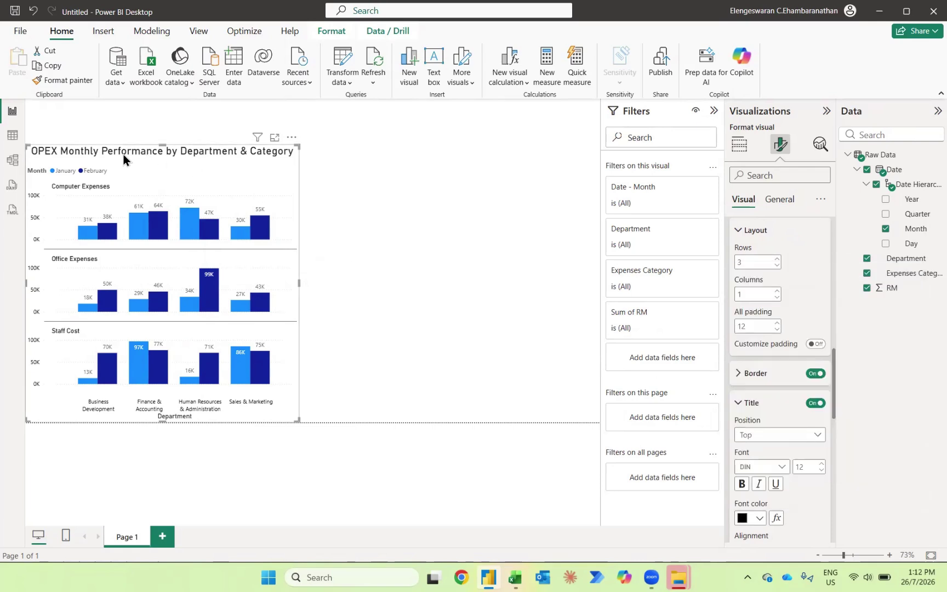
Step: Set the text color of the column chart's legend to black
scroll(748, 301, "up", 4)
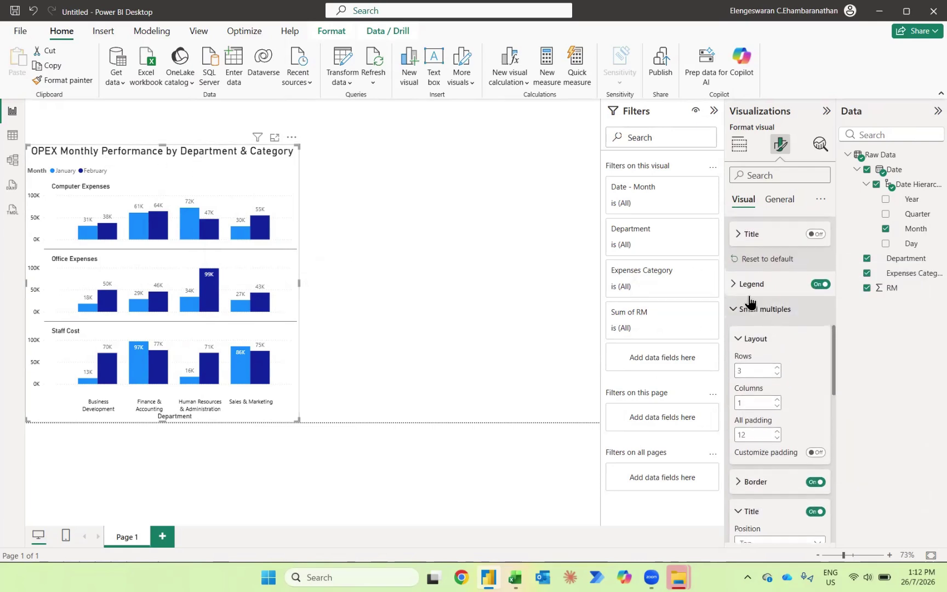
left_click(733, 285)
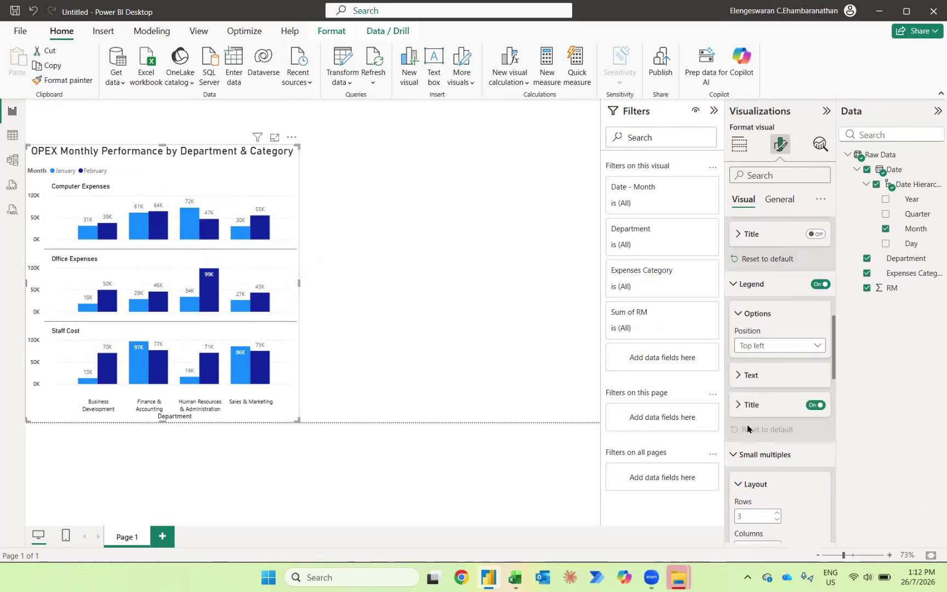
scroll(748, 428, "down", 1)
left_click(745, 379)
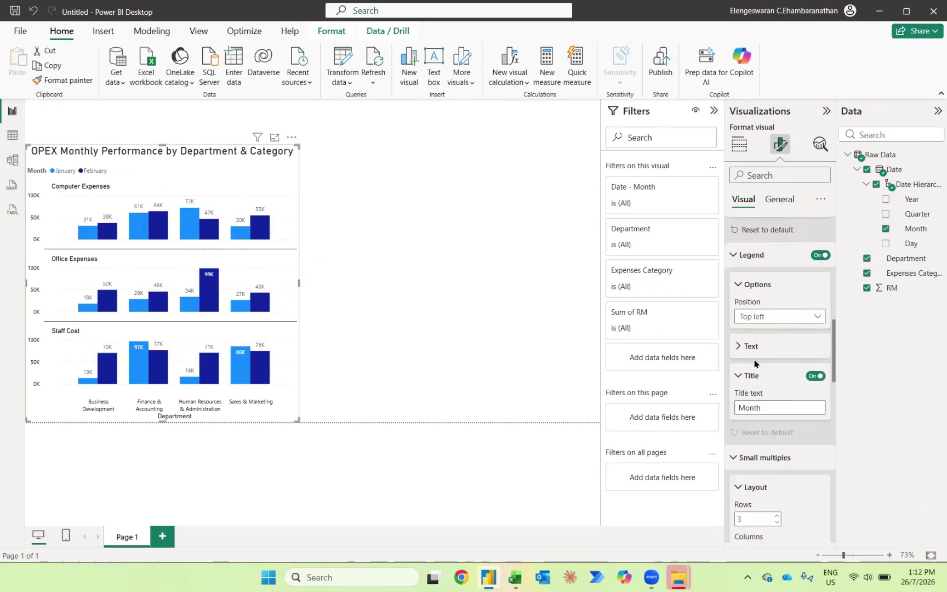
left_click(738, 347)
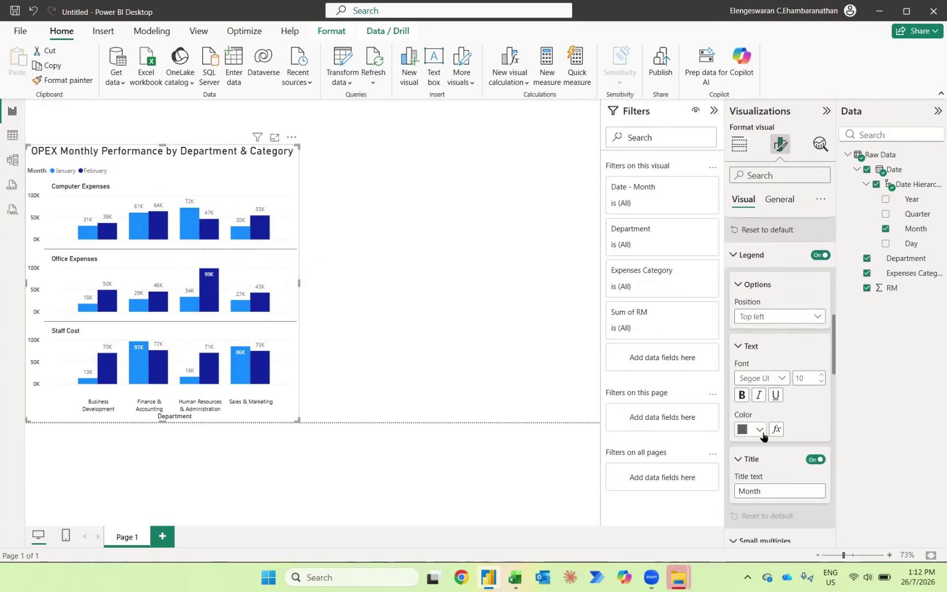
left_click(762, 434)
left_click(752, 353)
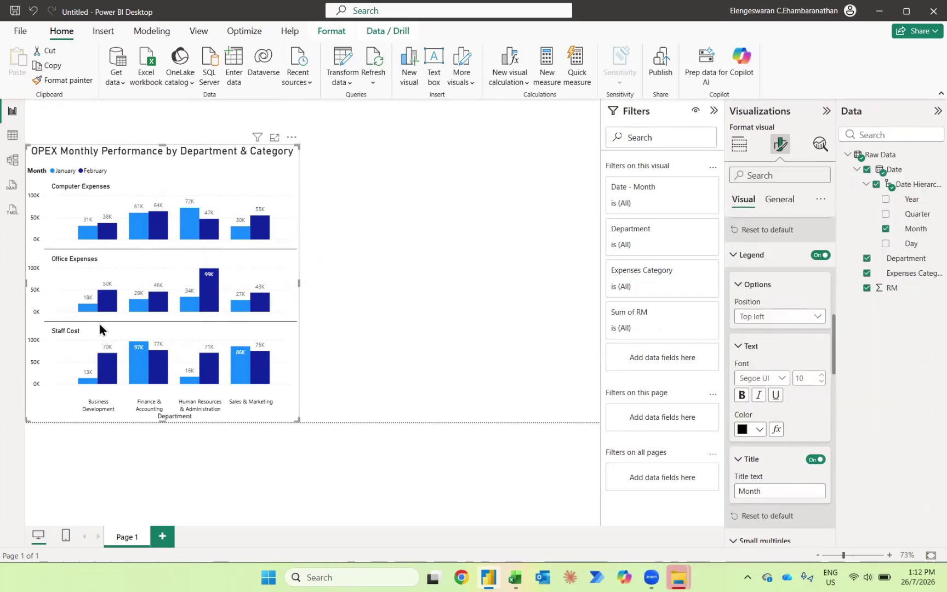
Step: Add a pie chart of RM by Expenses Category beside the column chart and widen it to the page edge
left_click(405, 279)
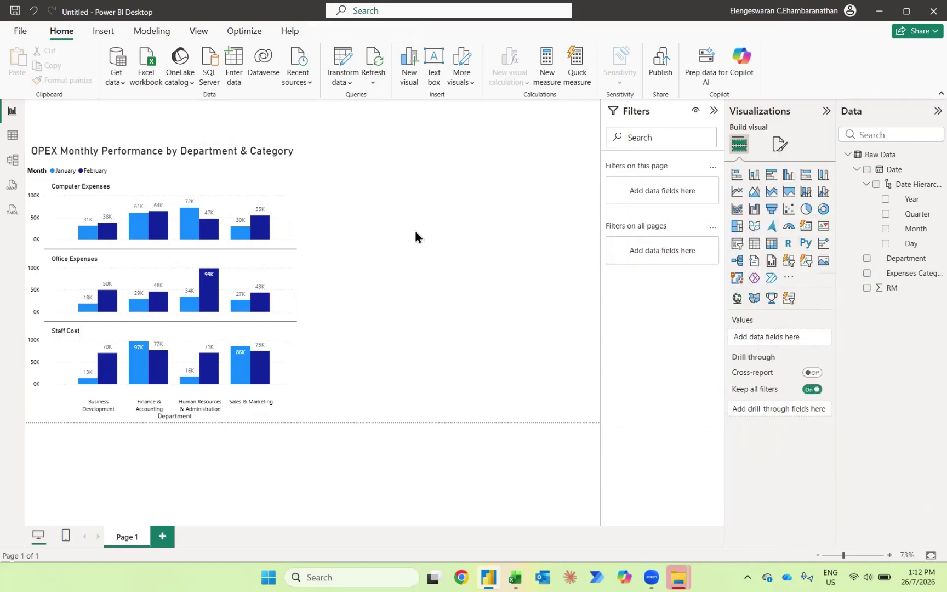
left_click(805, 209)
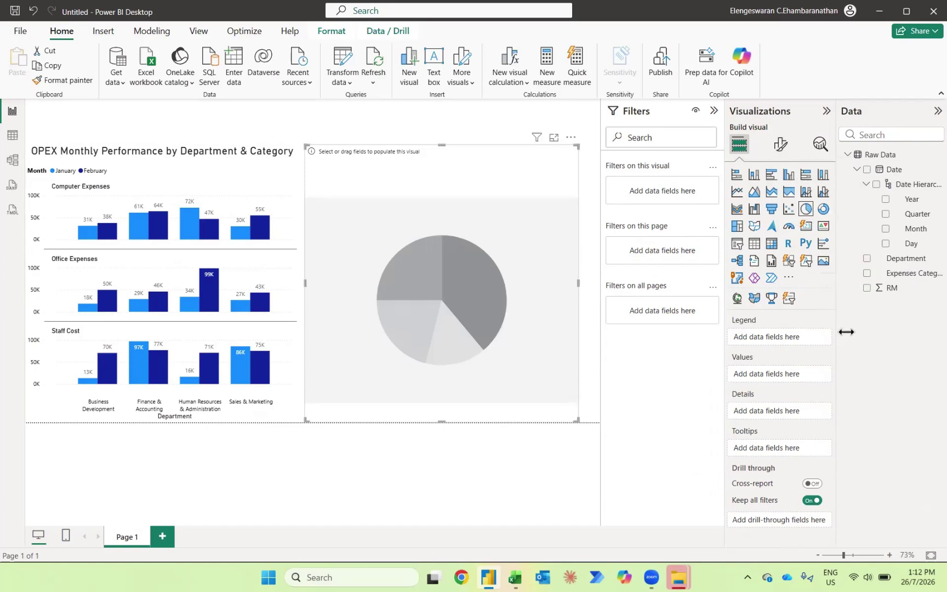
left_click(867, 273)
left_click(866, 288)
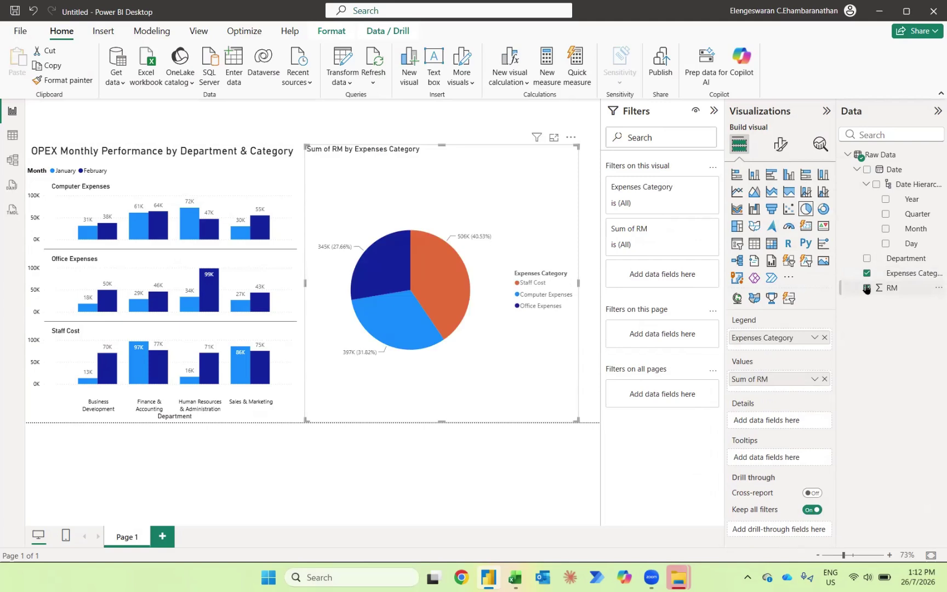
left_click_drag(578, 282, 600, 280)
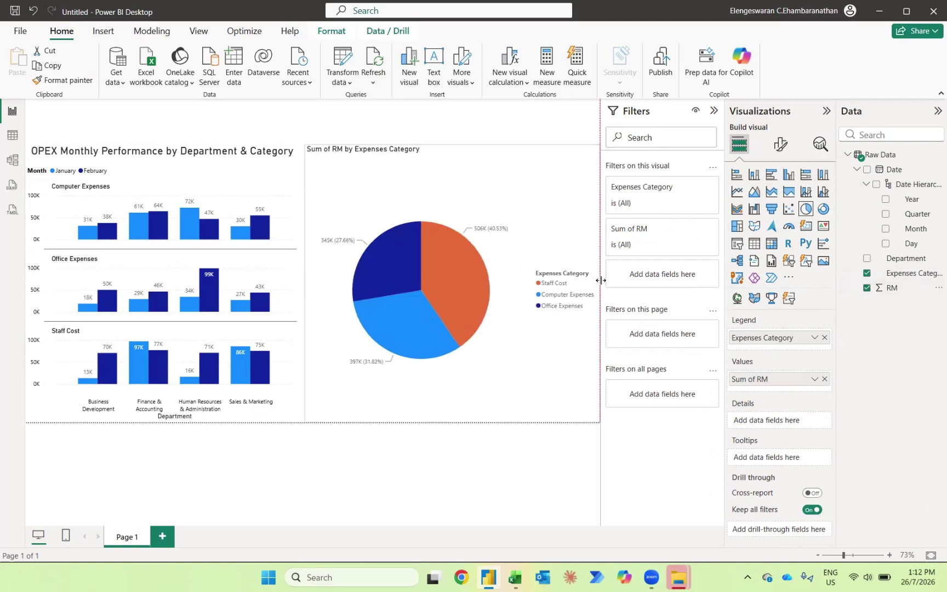
Step: Cross-highlight the column chart by each expense category slice of the pie chart in turn, then clear the selection
mouse_move(478, 294)
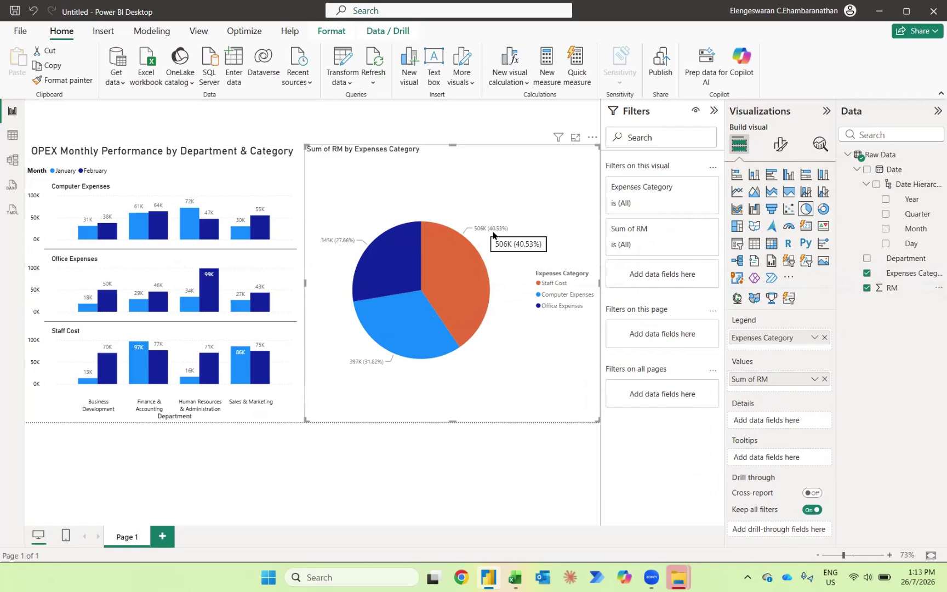
left_click(457, 265)
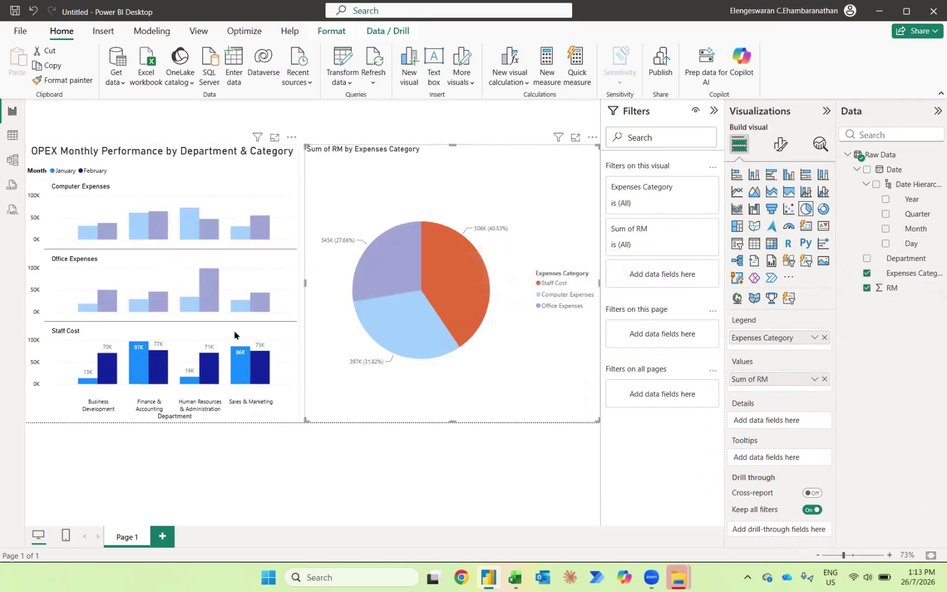
left_click(409, 322)
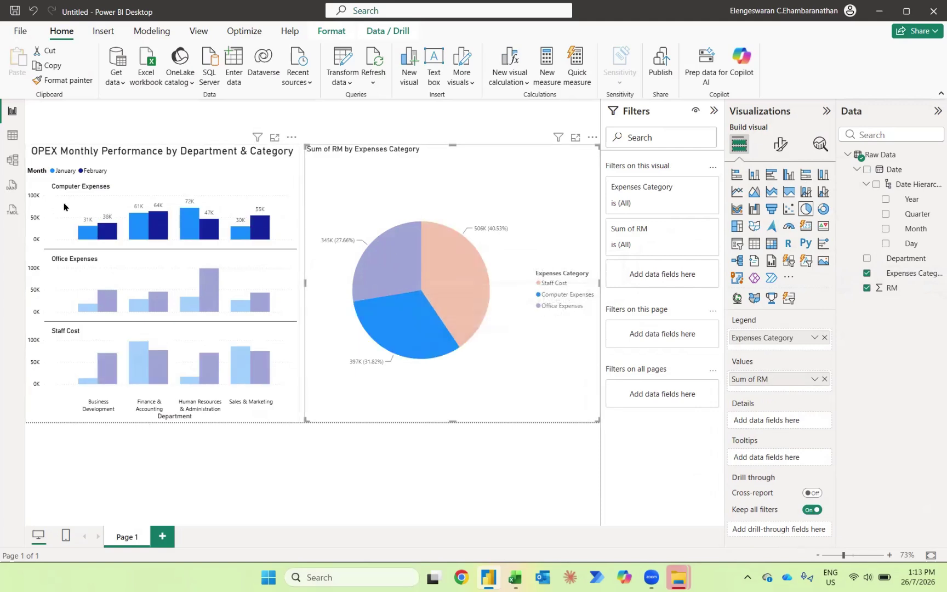
left_click(400, 263)
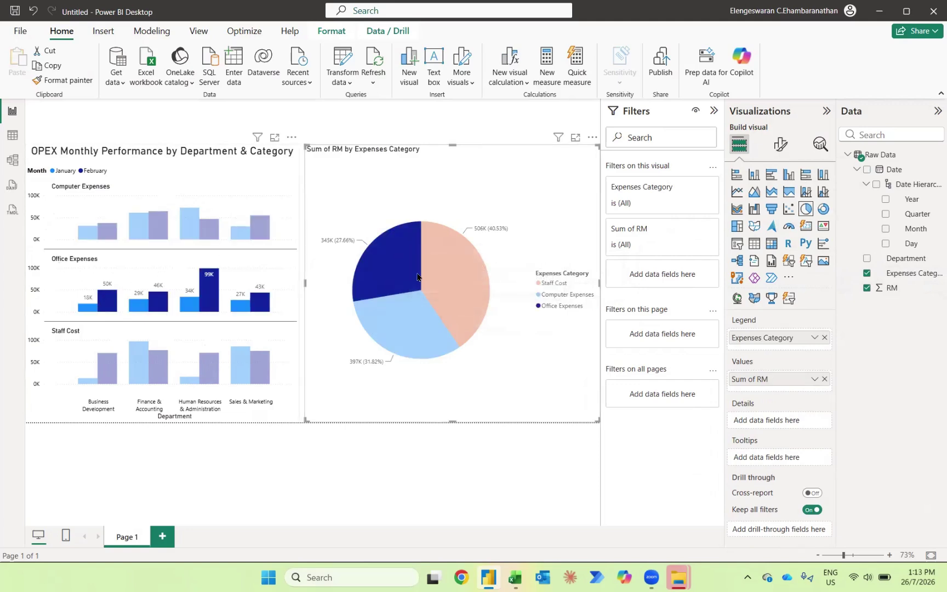
left_click(401, 259)
left_click(453, 262)
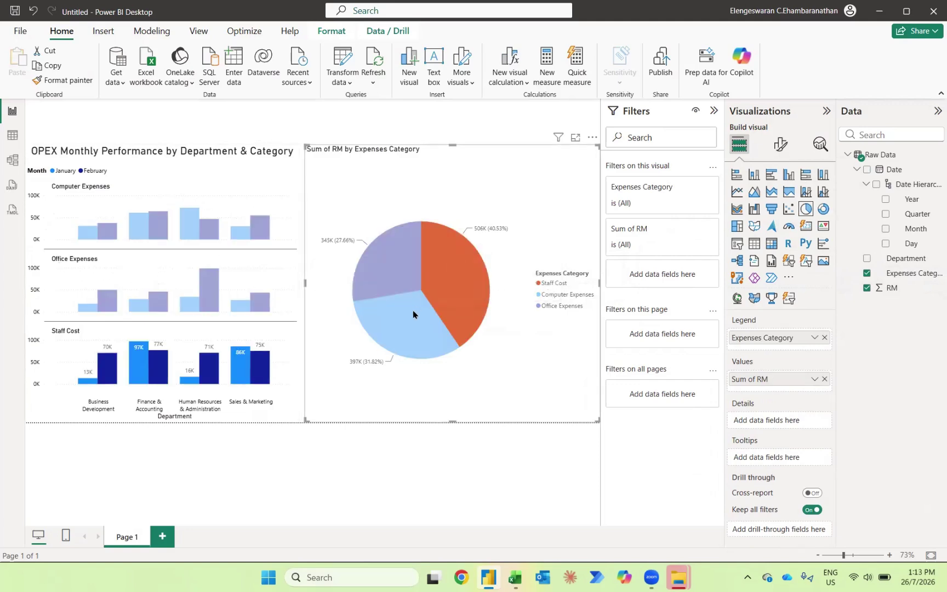
left_click(414, 313)
left_click(389, 273)
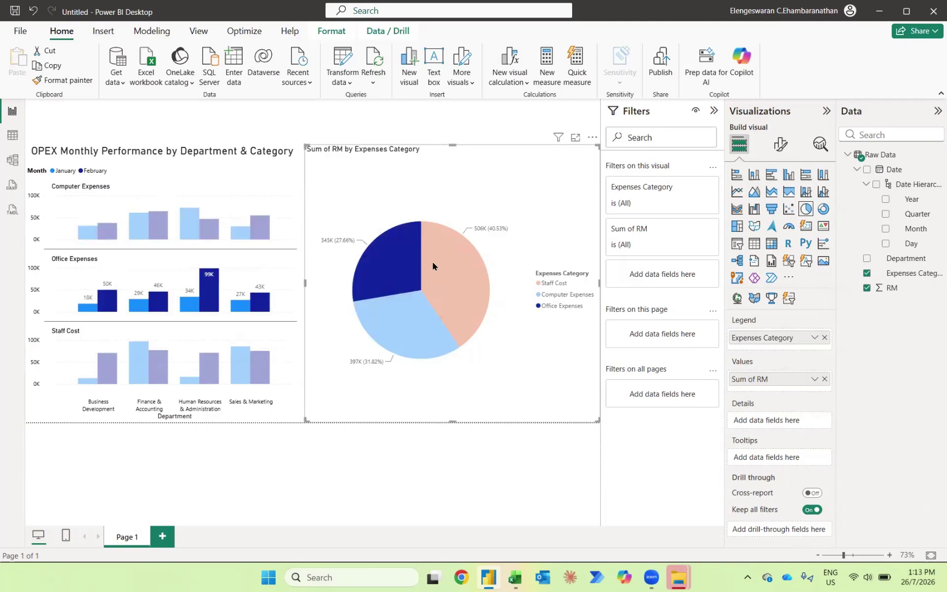
left_click(433, 266)
left_click(400, 313)
left_click(400, 313)
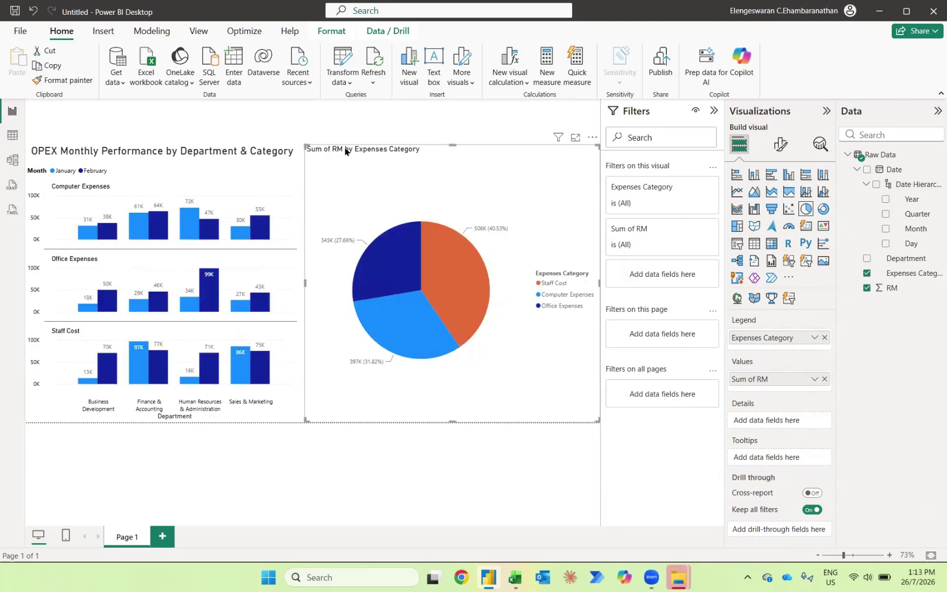
Step: Change the pie chart's title text to "Apportionment of Expense Category"
left_click(778, 149)
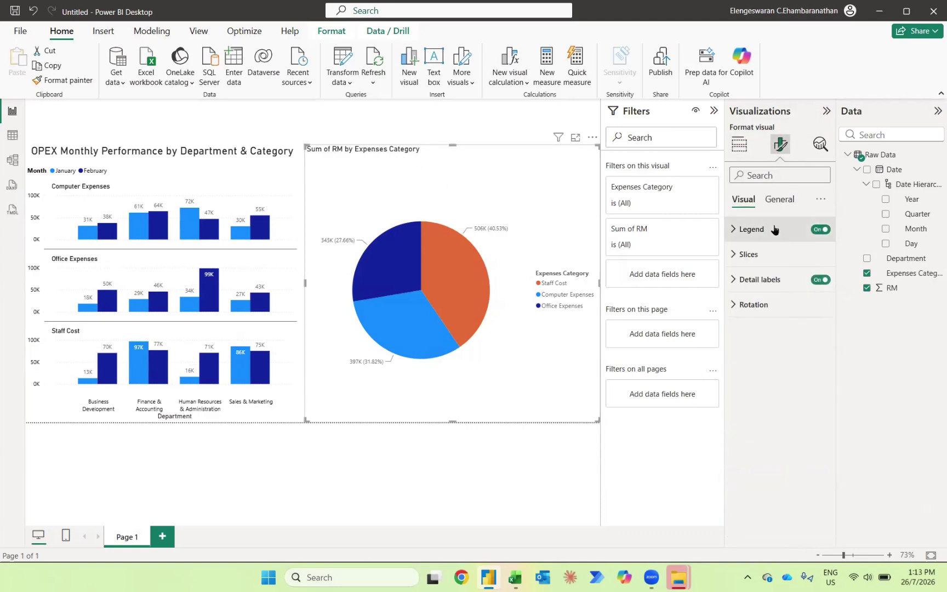
left_click(779, 199)
left_click(751, 255)
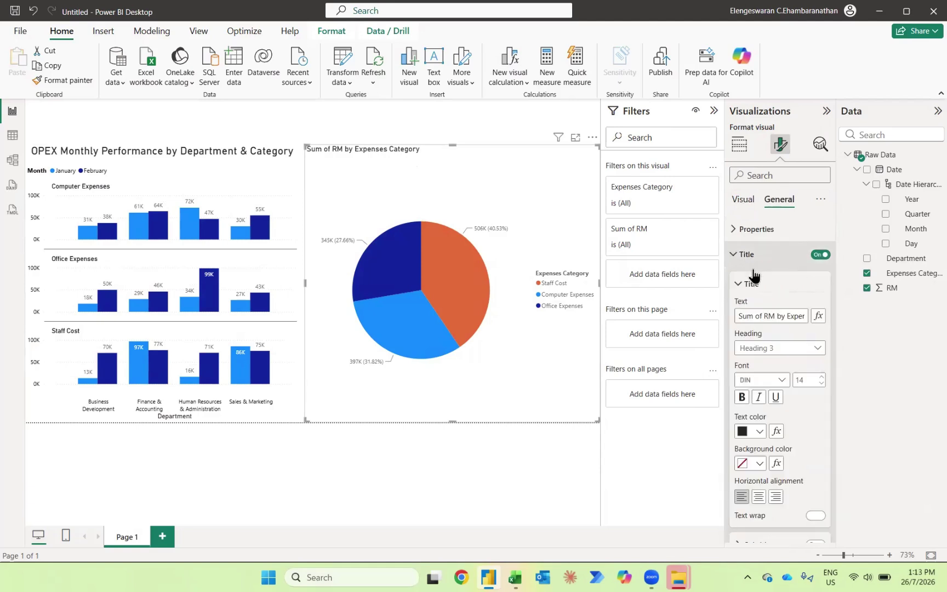
left_click(752, 314)
key("ctrl+a")
type("A")
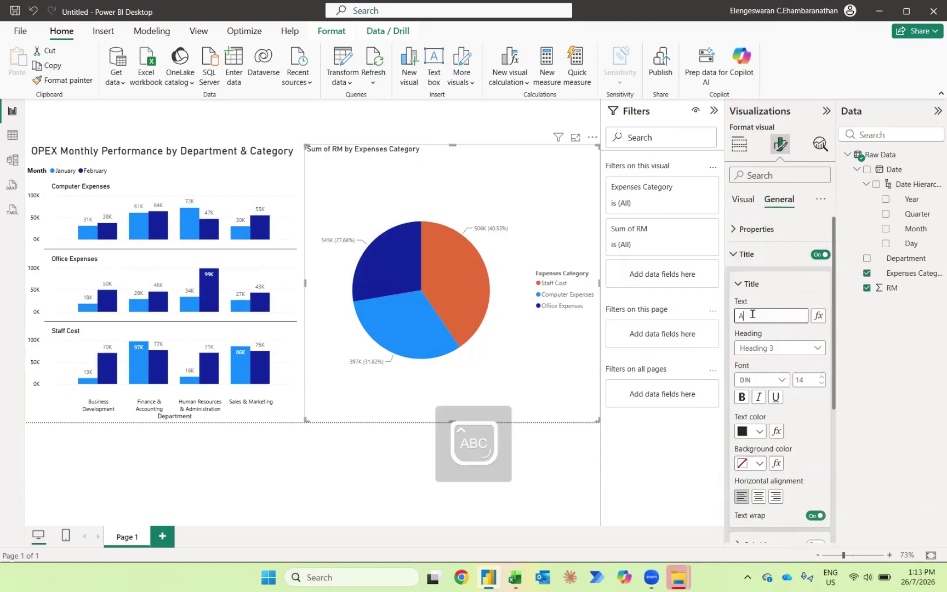
type("pportionmen")
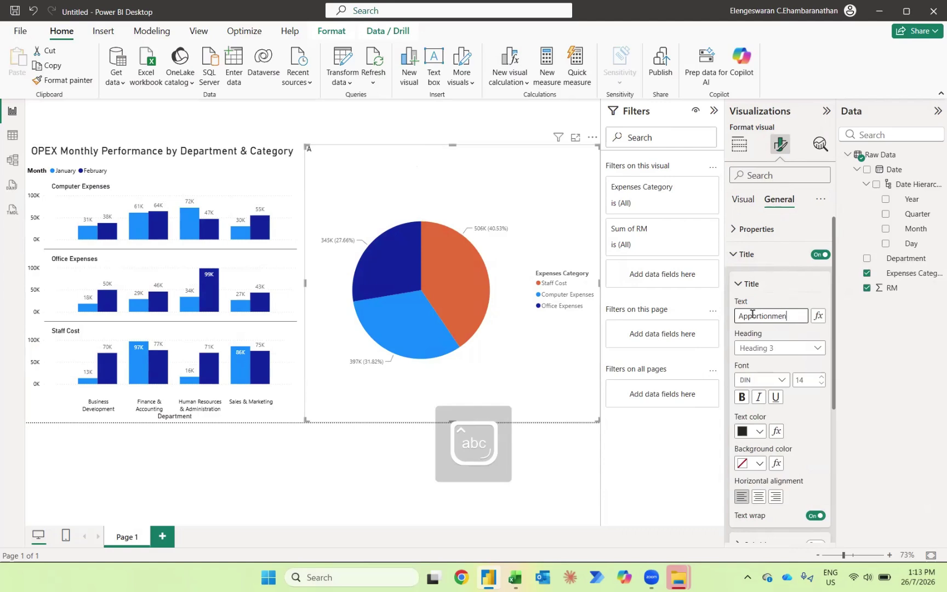
type("t of Expense Ca")
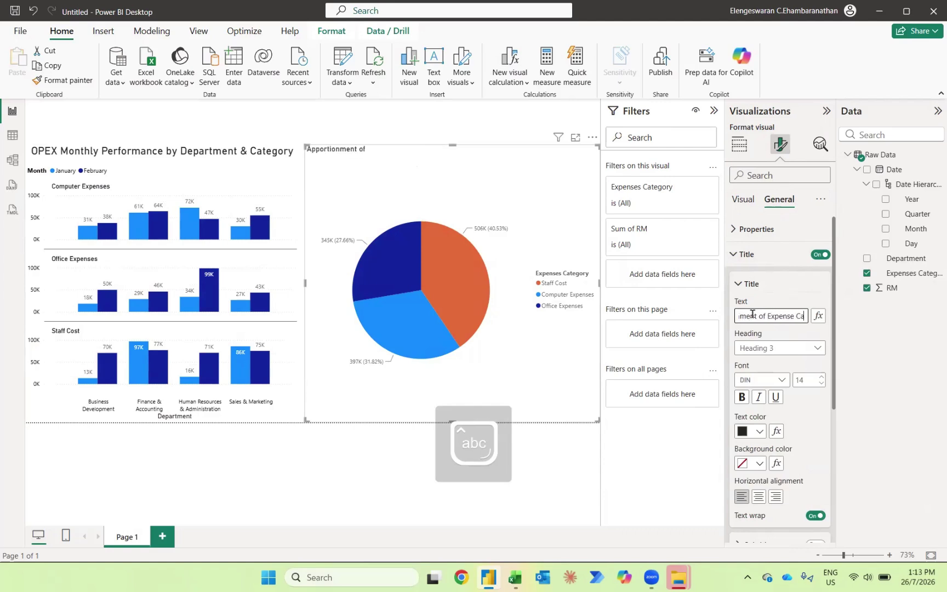
type("tegory")
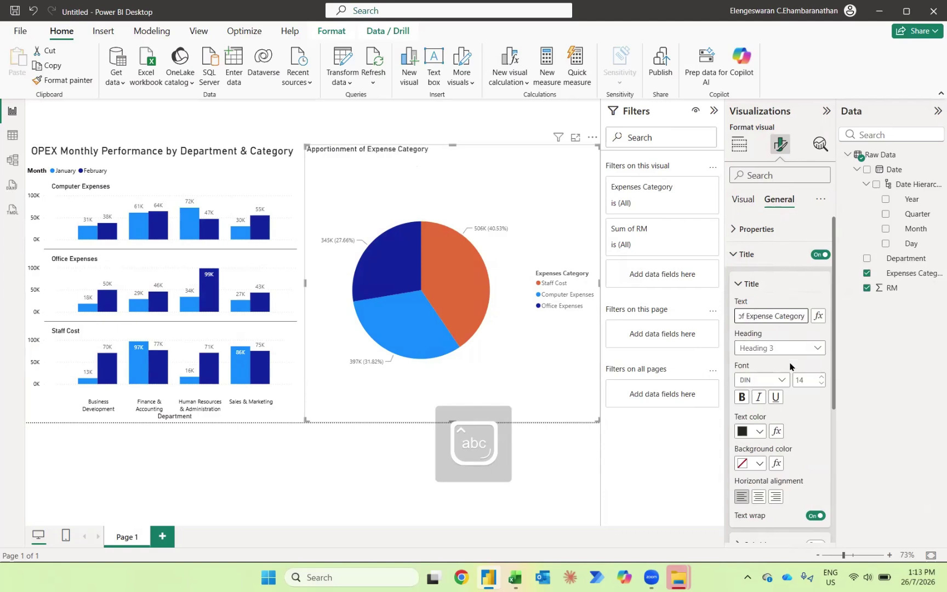
Step: Set the pie chart title's font size to 20 and center it horizontally
double_click(803, 380)
type("20")
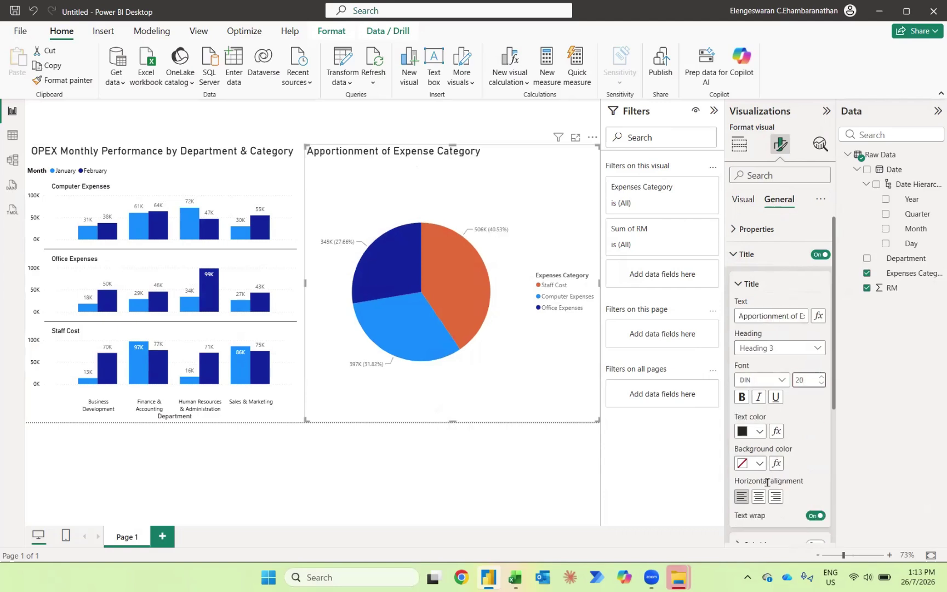
left_click(758, 496)
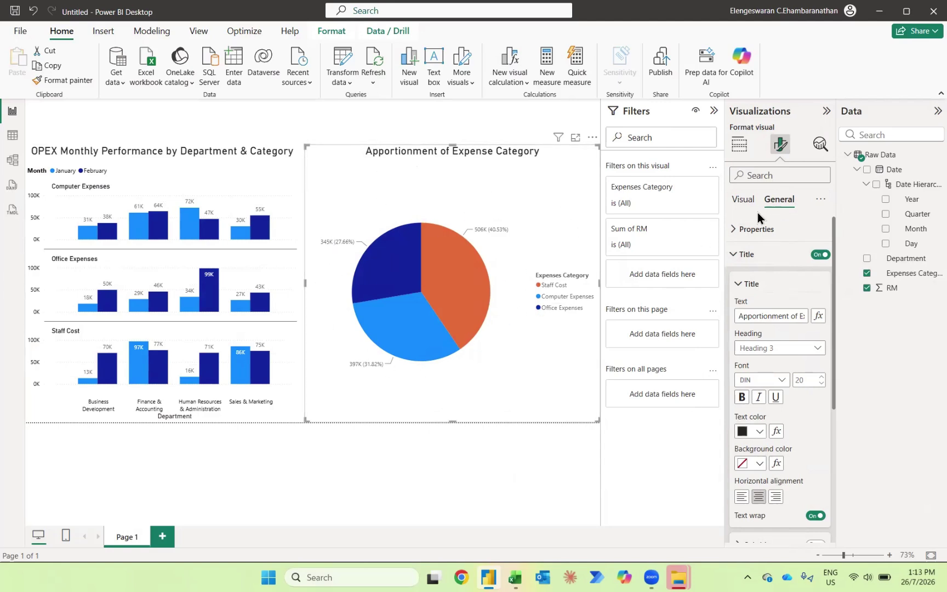
Step: Set the pie chart's detail label values to font size 12 and black
left_click(744, 201)
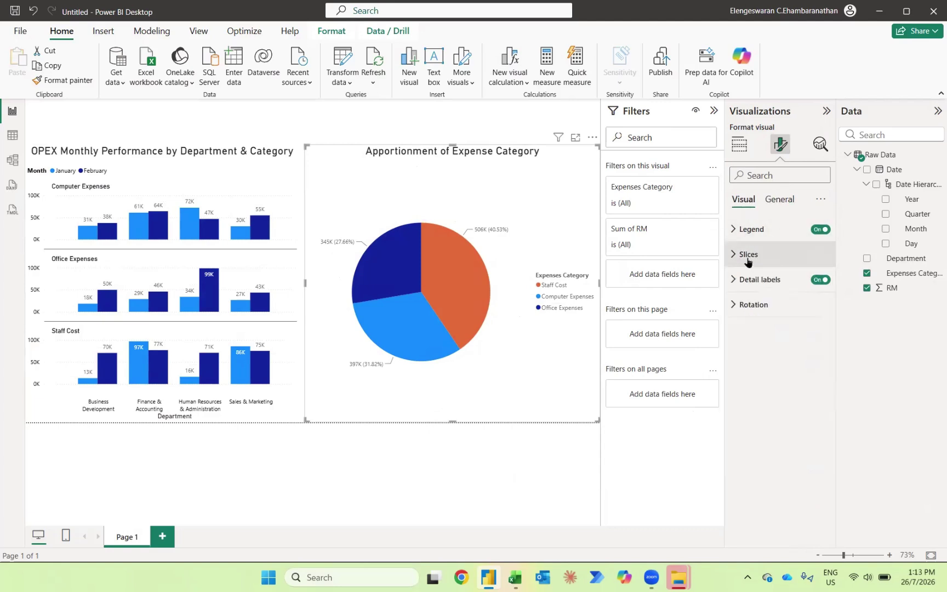
left_click(747, 285)
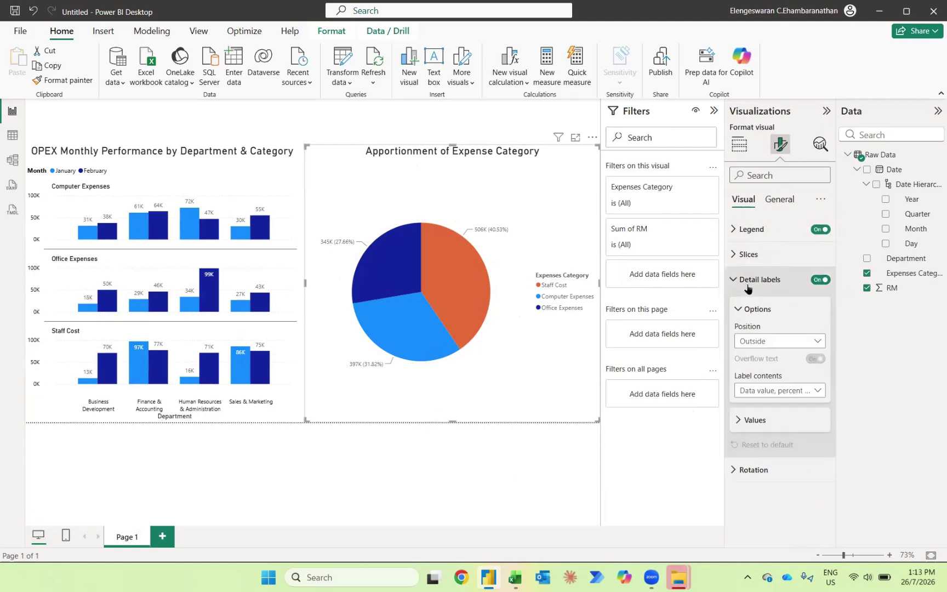
left_click(756, 420)
double_click(799, 452)
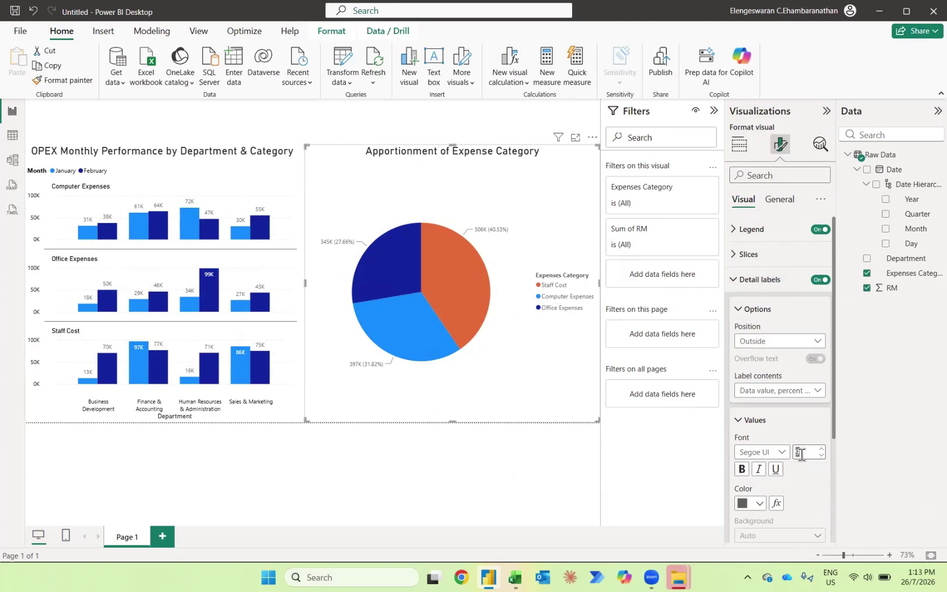
type("12")
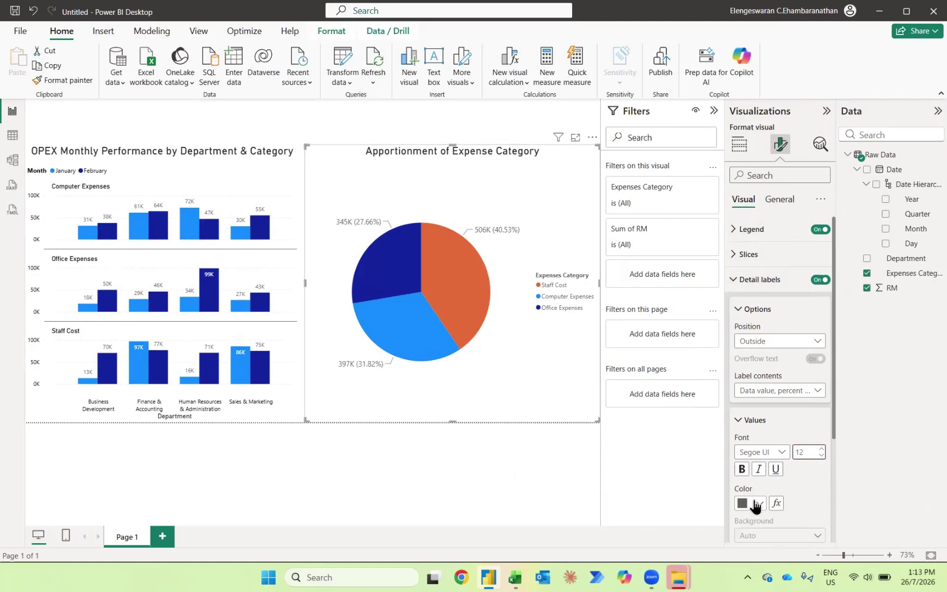
left_click(754, 505)
left_click(749, 426)
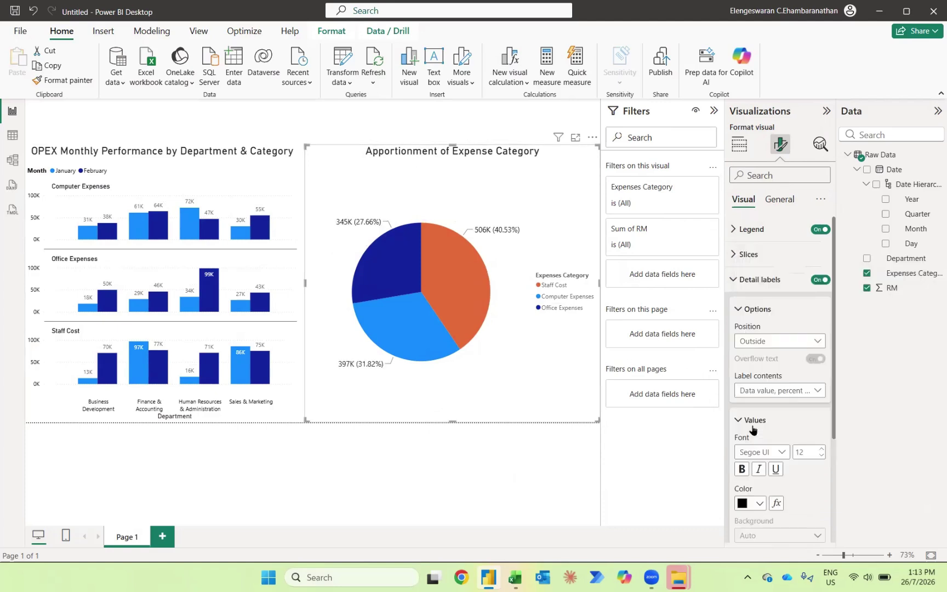
Step: Set the text color of the pie chart's legend to black
left_click(734, 234)
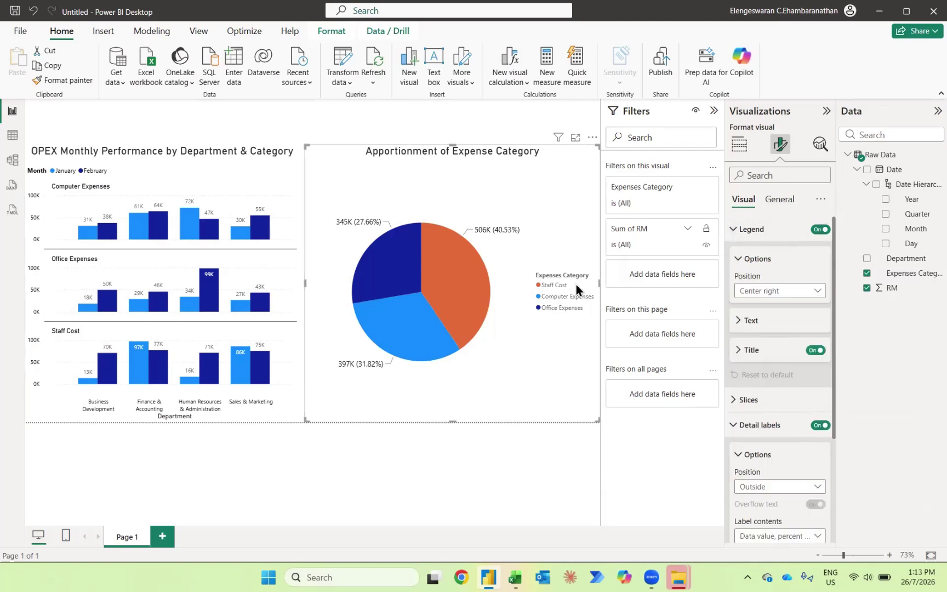
left_click(749, 329)
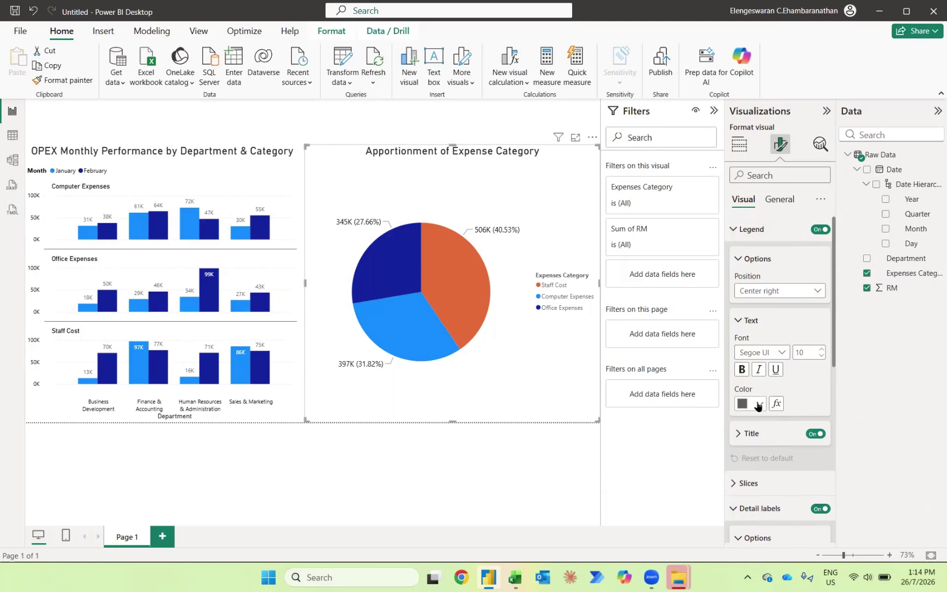
left_click(757, 405)
left_click(746, 325)
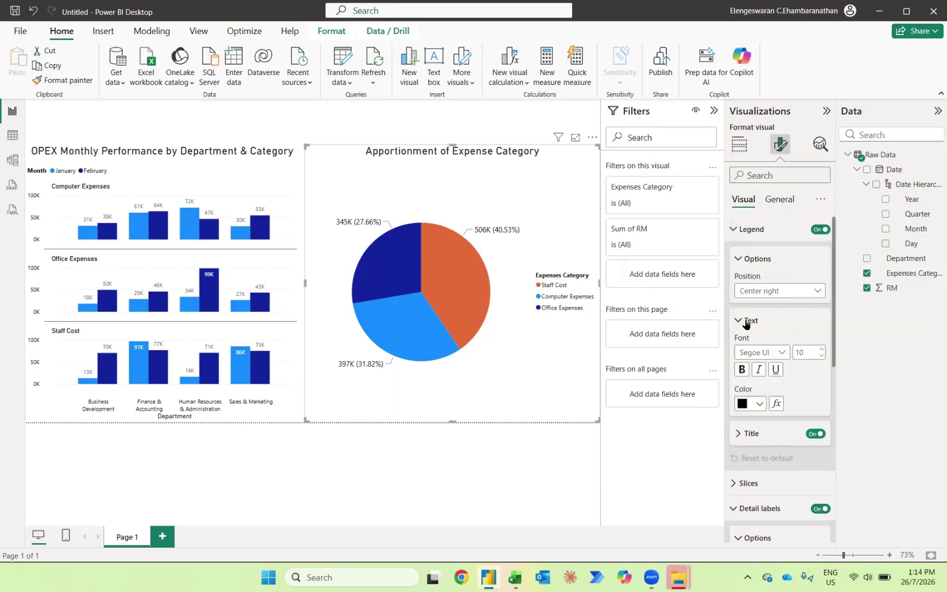
Step: Place the pie chart's legend at Bottom left and set its font size to 13
left_click(759, 291)
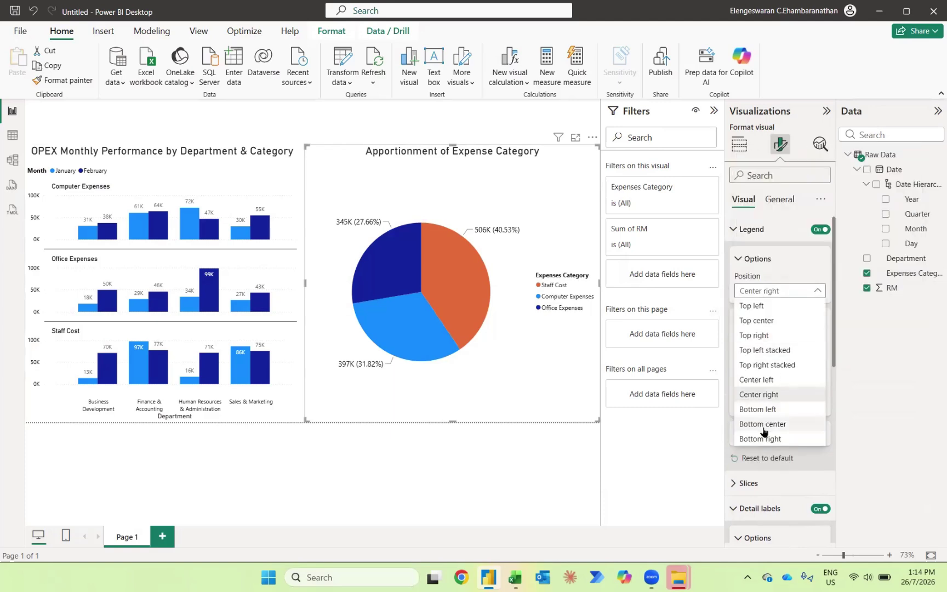
left_click(756, 411)
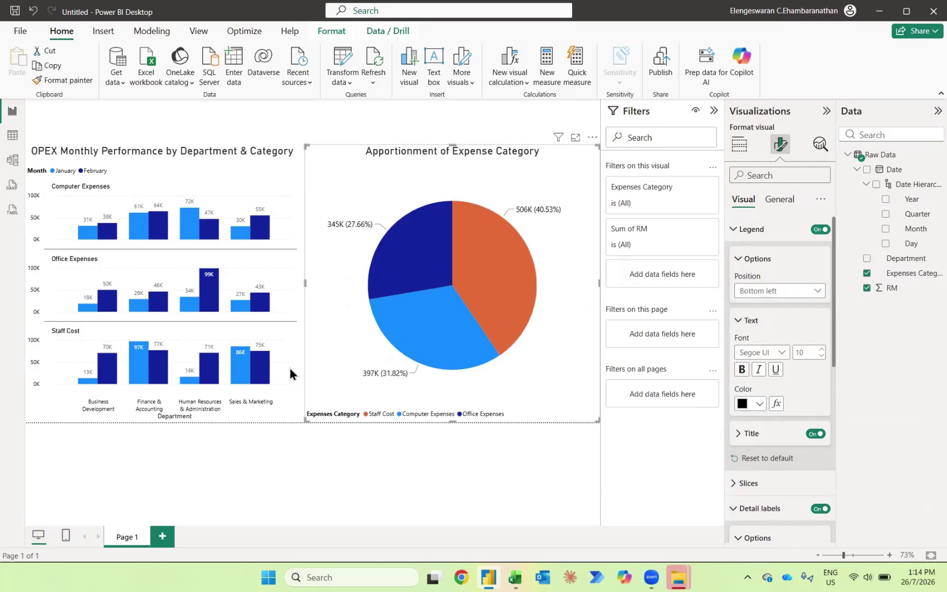
double_click(804, 353)
type("13")
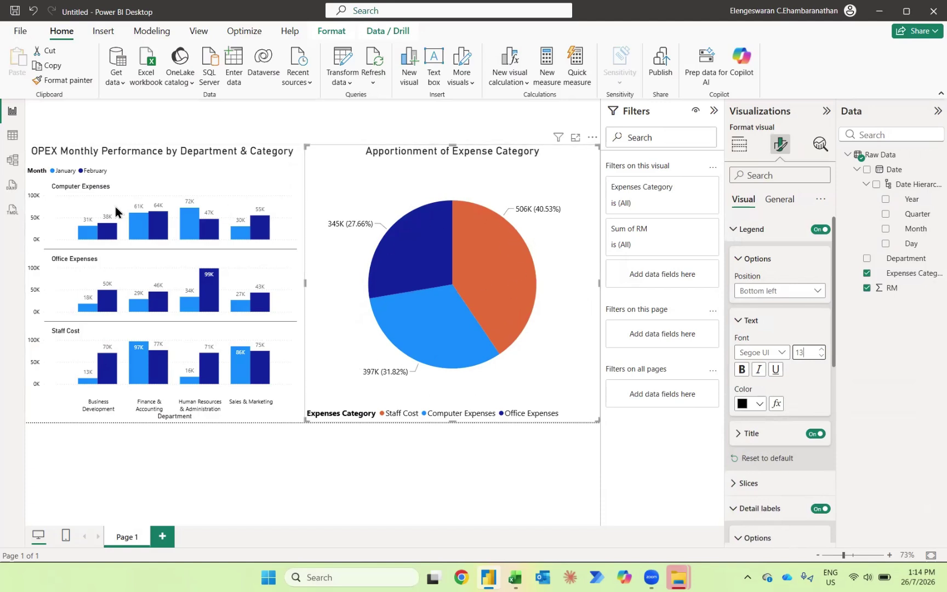
Step: Insert a text box and stretch it across the full page width in the empty strip above both charts
mouse_move(109, 376)
left_click(323, 123)
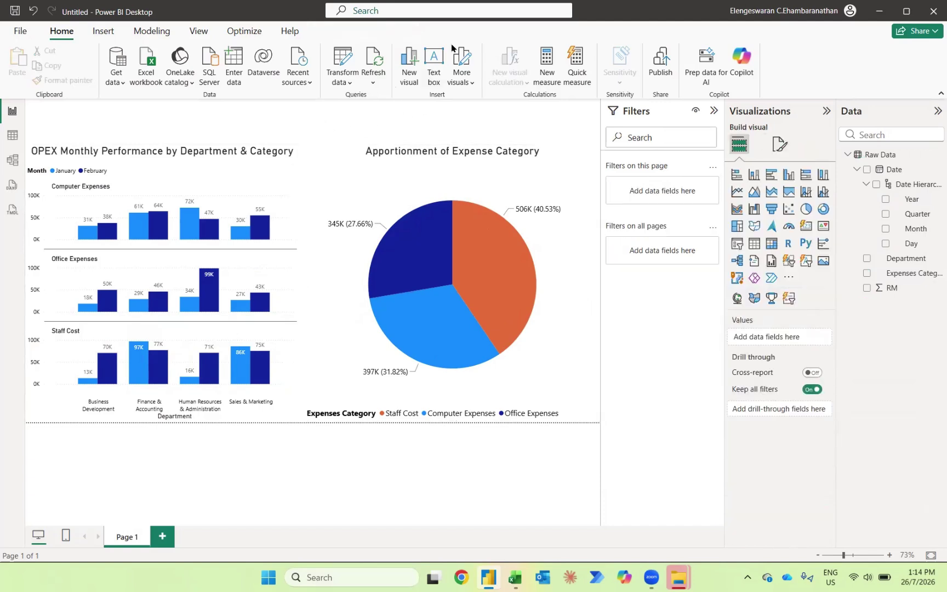
left_click(436, 63)
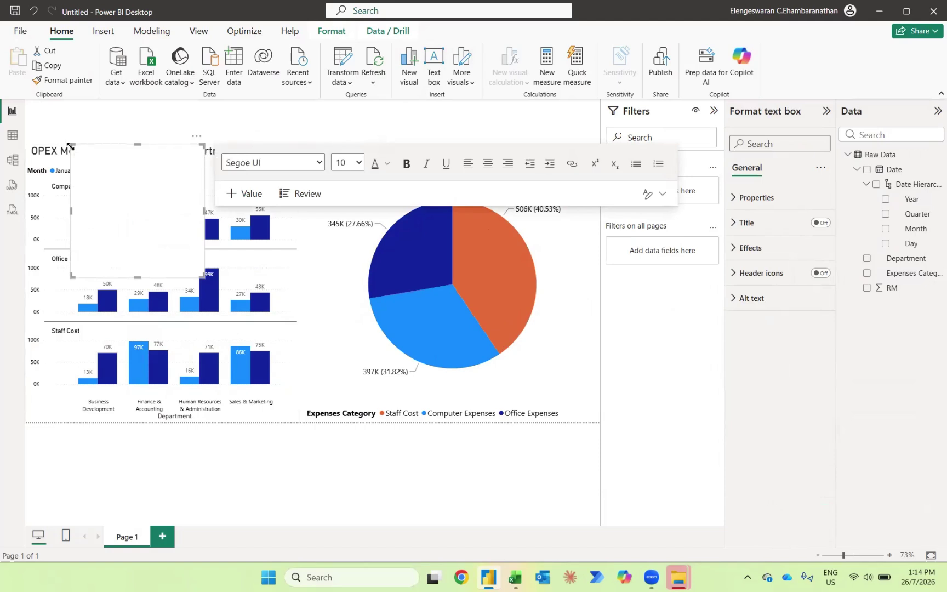
left_click_drag(71, 145, 26, 100)
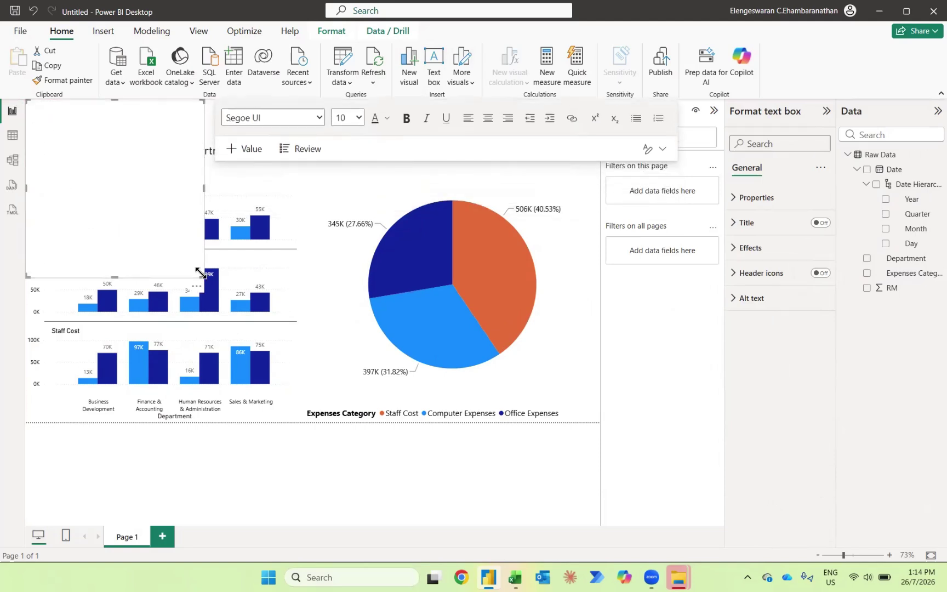
left_click_drag(201, 276, 604, 137)
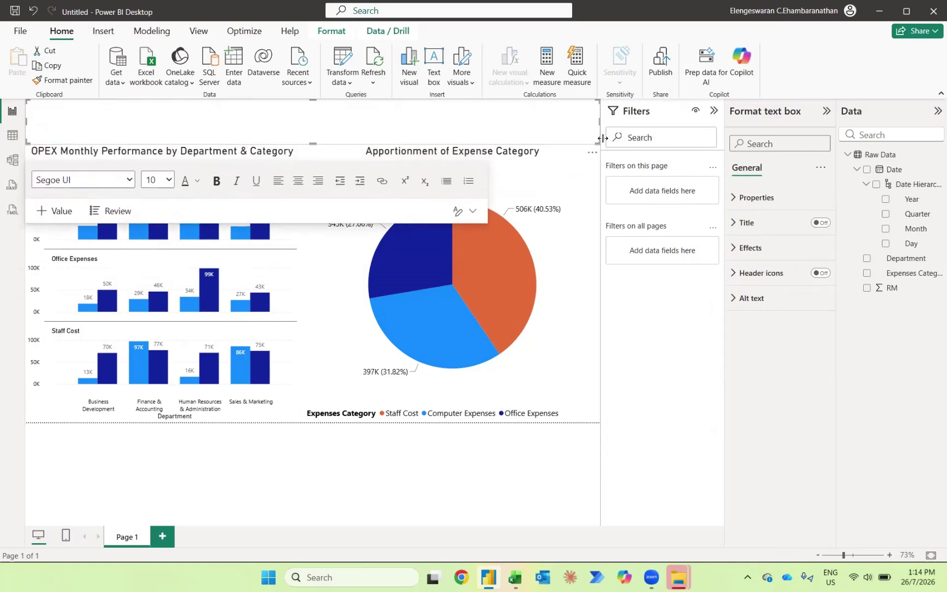
Step: Enter the report heading "OPEX Performance Report" in the text box
left_click(364, 117)
key("Caps_Lock")
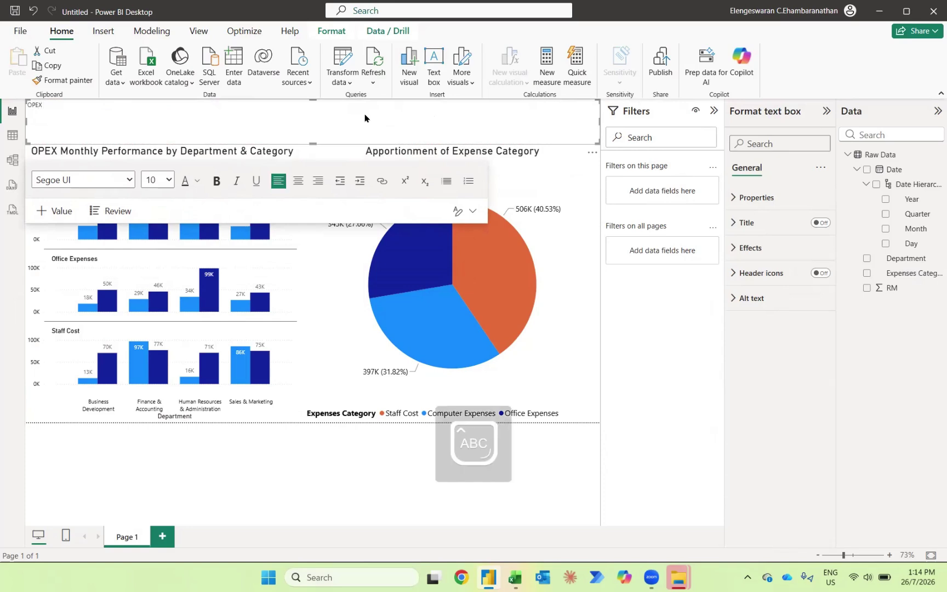
type("OPEX P")
key("Caps_Lock")
type("erformance")
key("Caps_Lock")
type("R")
key("Caps_Lock")
type("eport")
Step: Set the whole heading text to font size 40 and center it horizontally
key("ctrl+a")
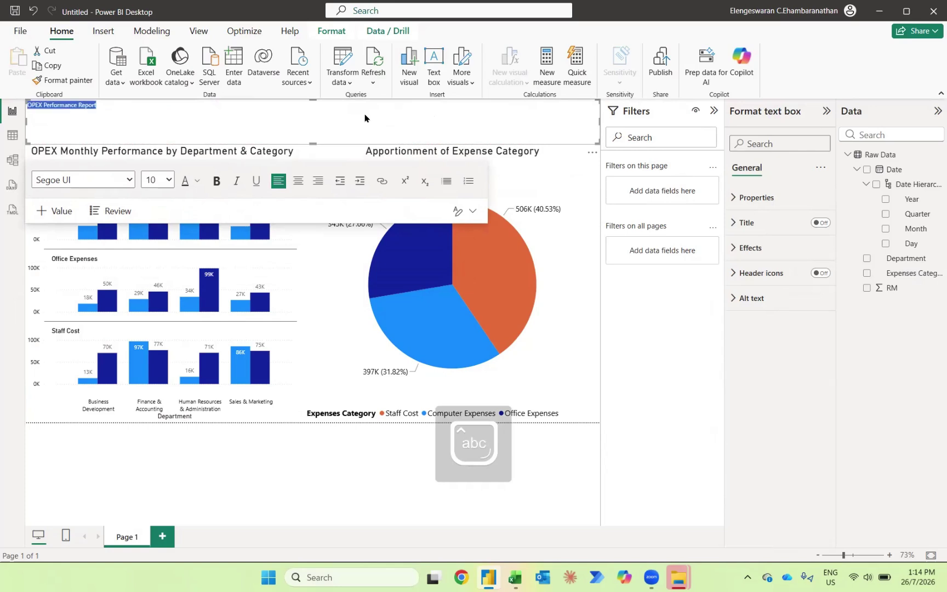
left_click(168, 180)
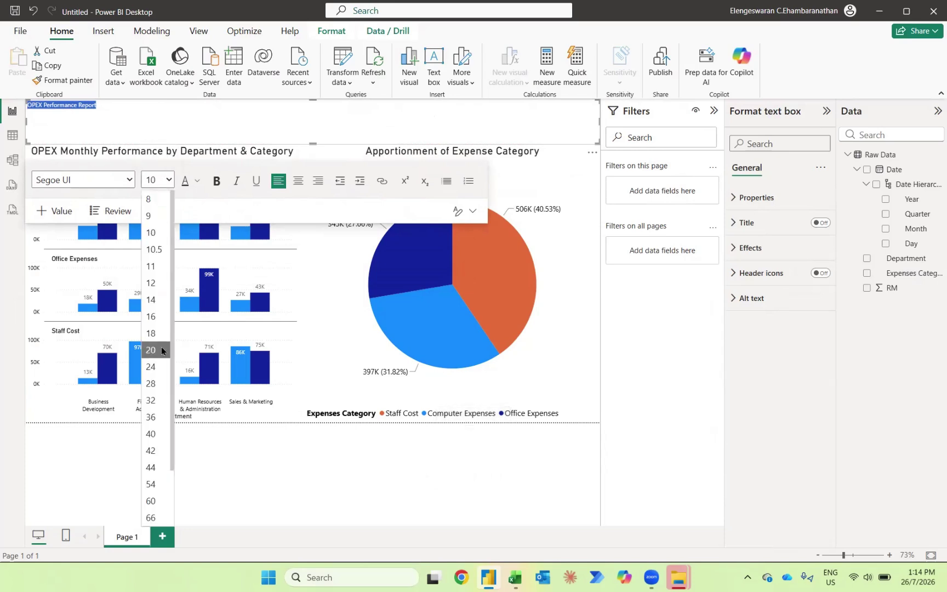
left_click(151, 433)
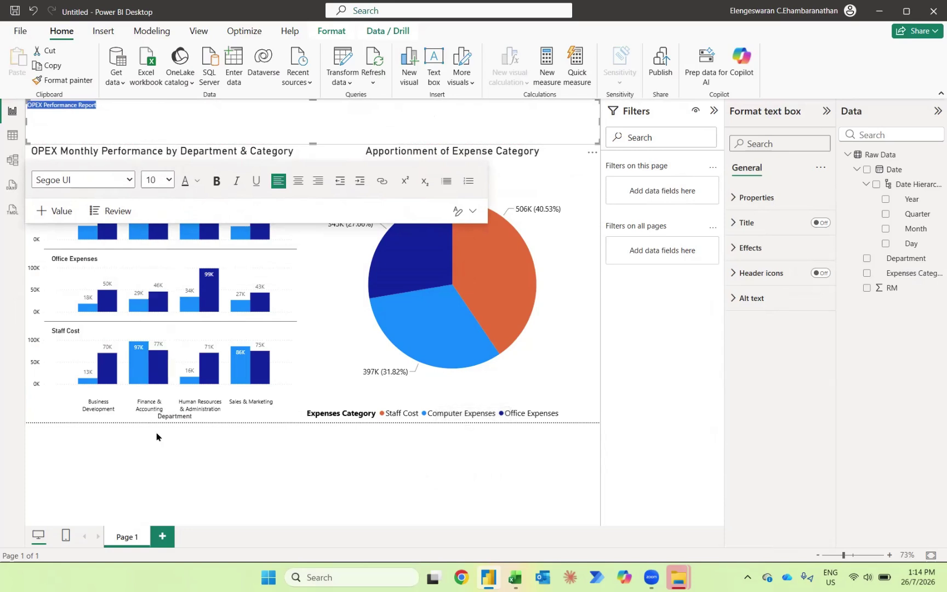
left_click(302, 180)
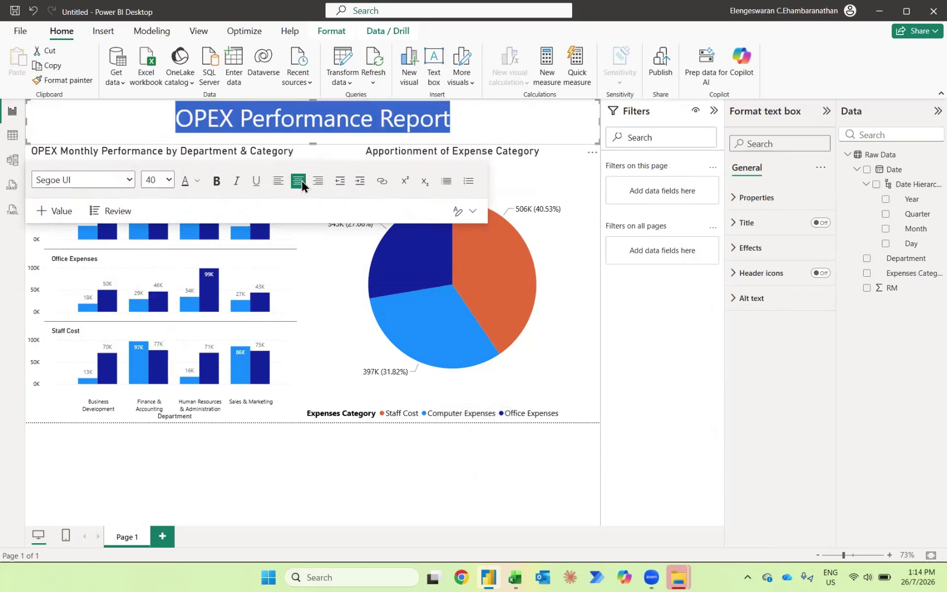
Step: Fill the heading text box's background with the darkest shade of the theme's dark blue
left_click(749, 247)
left_click(759, 310)
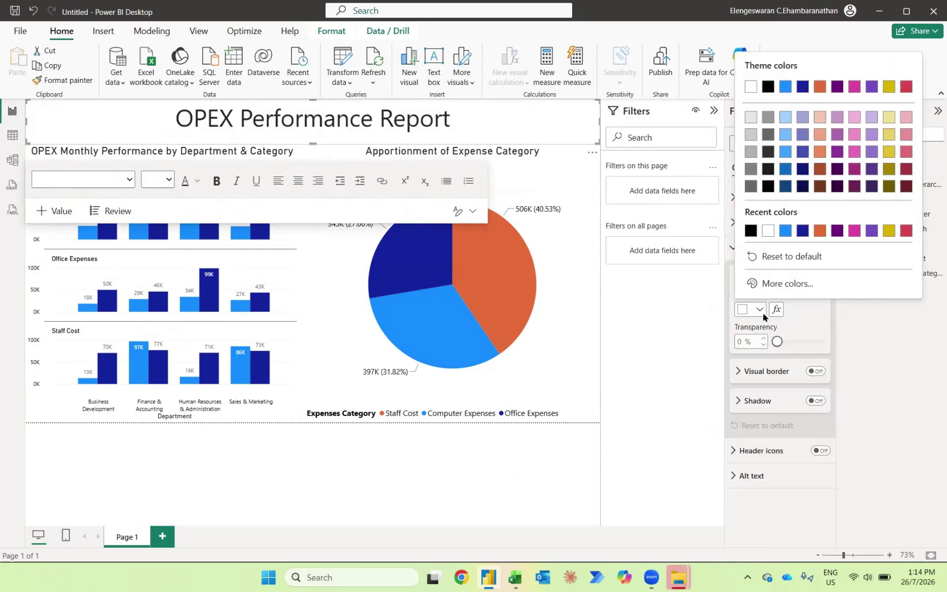
left_click(751, 233)
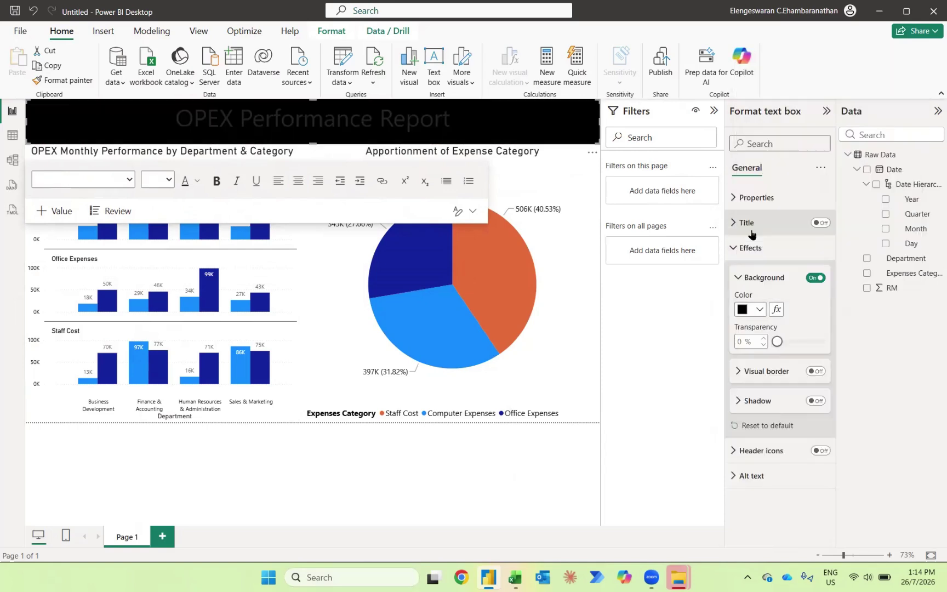
left_click(759, 309)
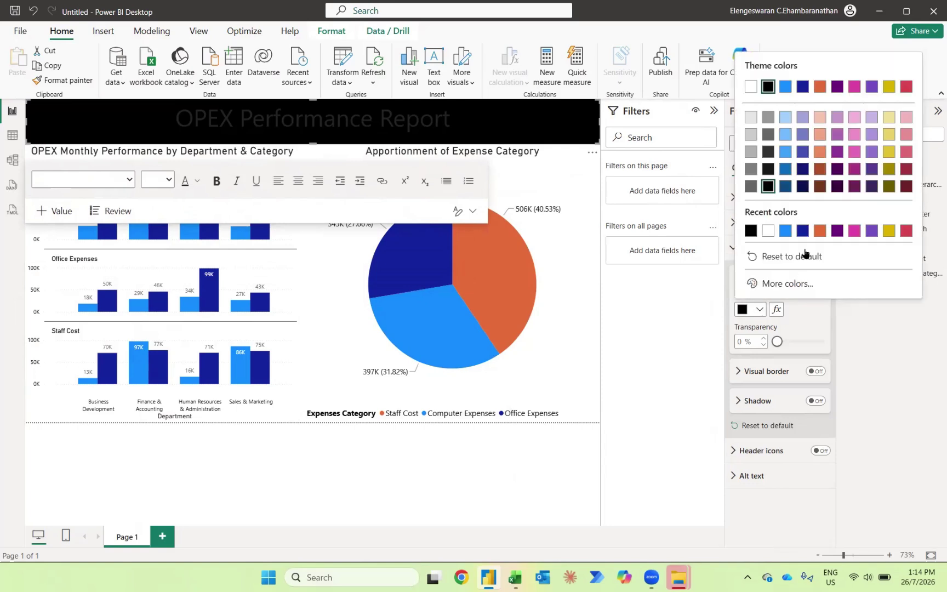
left_click(802, 186)
Step: Change the heading's font color to white and deselect the text box
left_click(169, 180)
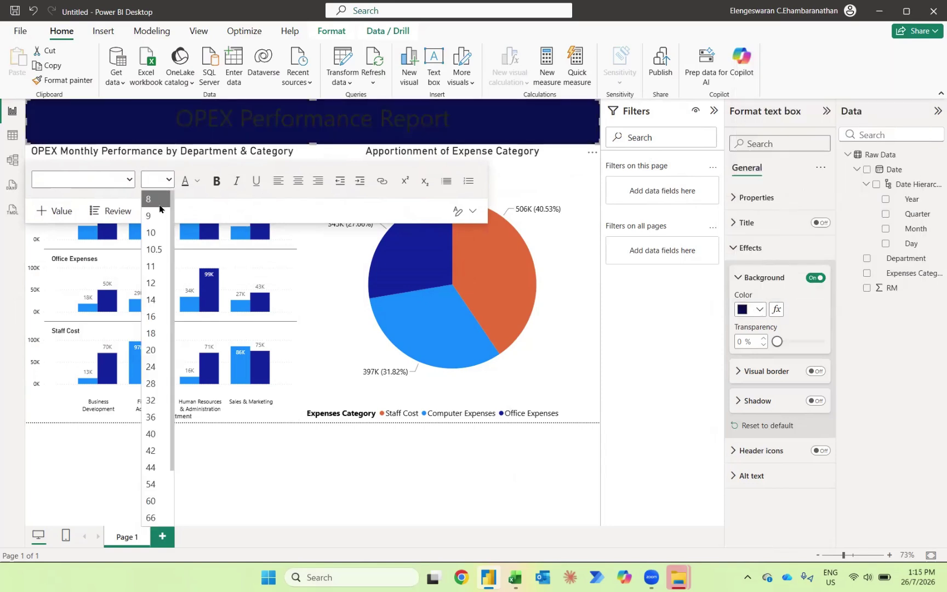
left_click(196, 181)
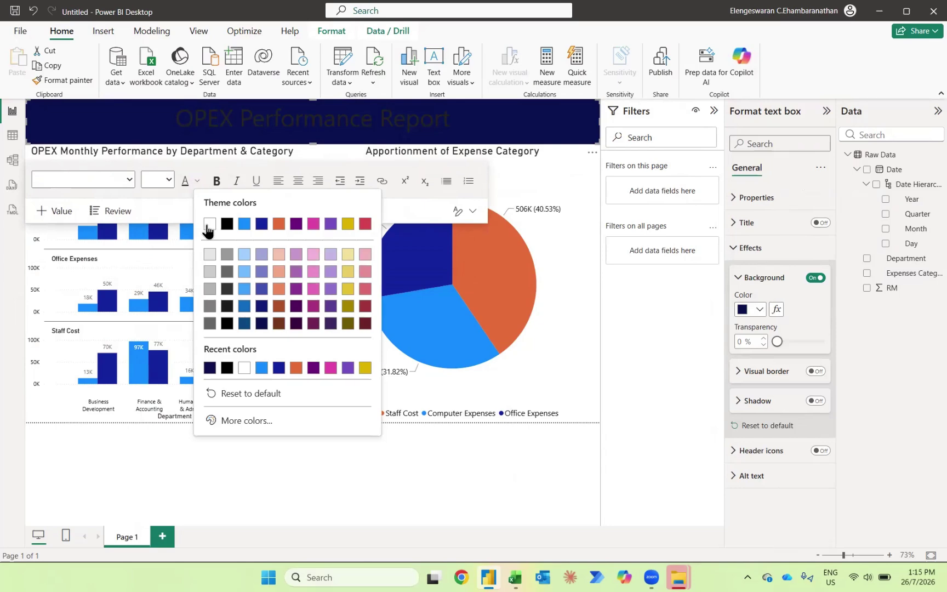
left_click(209, 224)
left_click(221, 492)
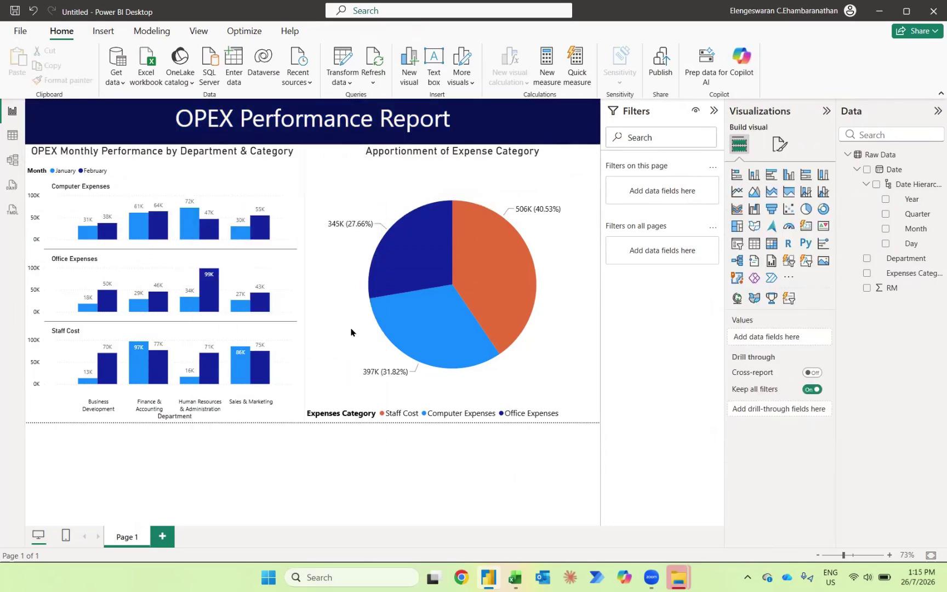
Step: Collapse the Filters, Visualizations and Data panes to enlarge the report canvas
left_click(713, 111)
left_click(823, 113)
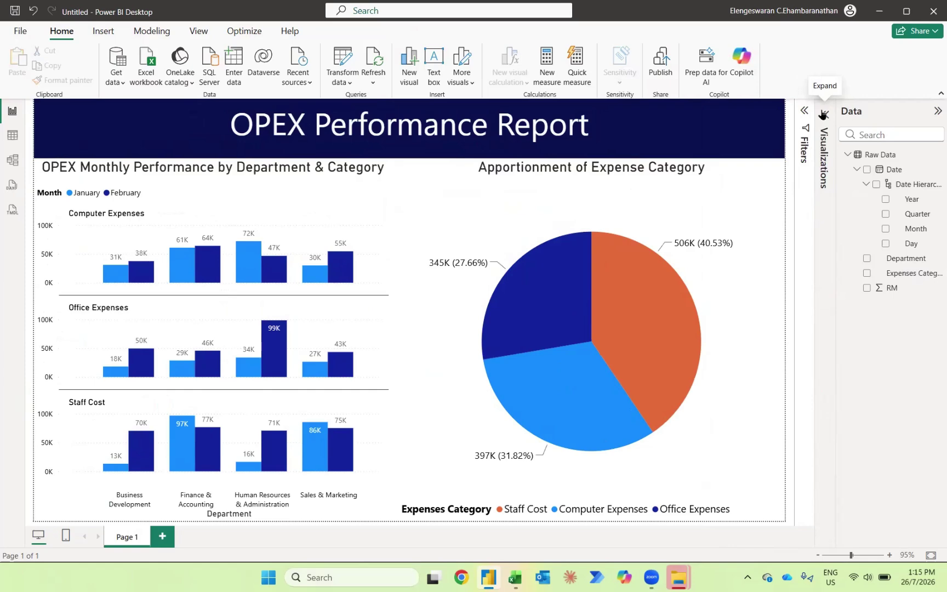
left_click(938, 111)
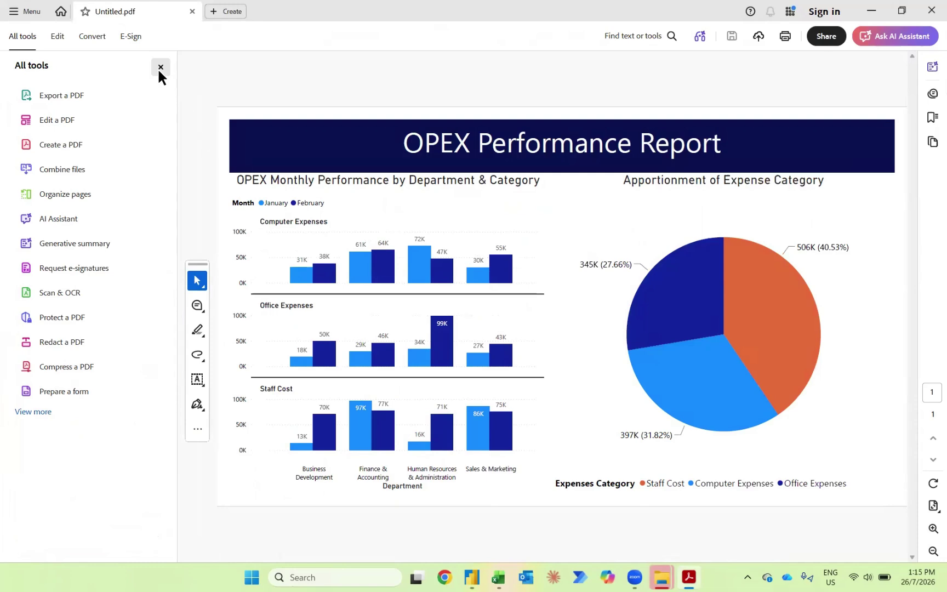
Step: View the exported report PDF without its tools pane, and switch back to Power BI Desktop
left_click(160, 68)
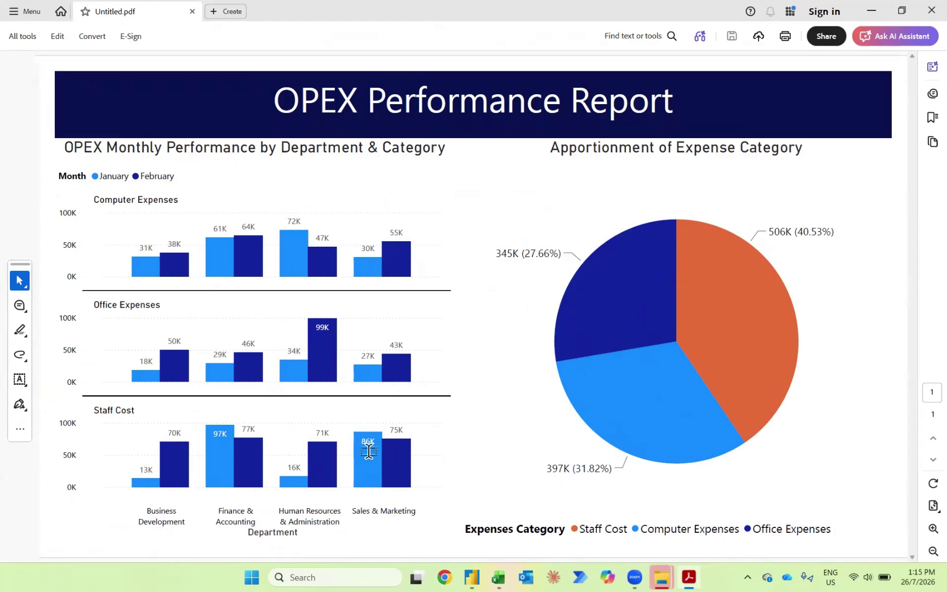
key("alt+Tab")
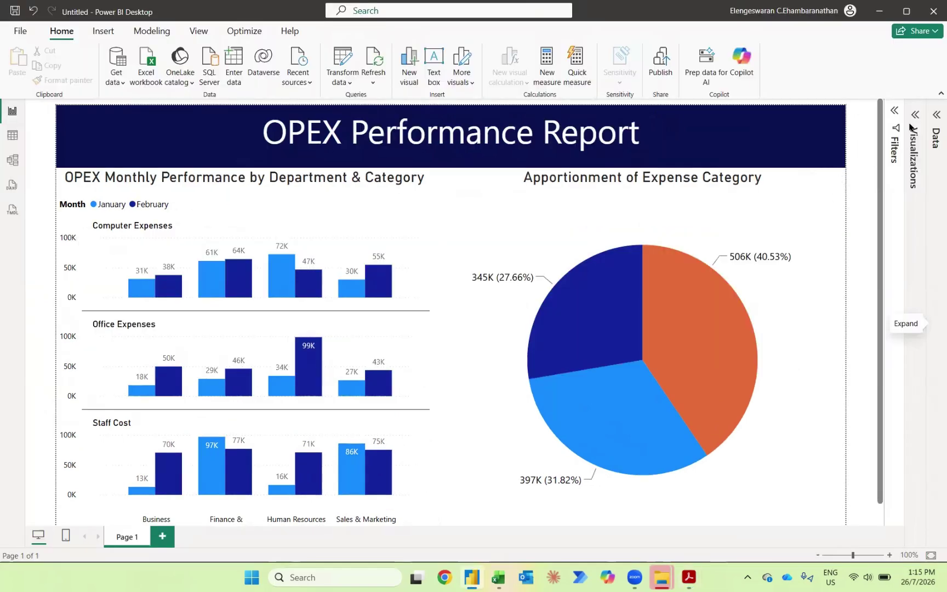
Step: Add the RM field to the tooltips of the monthly performance column chart
left_click(913, 116)
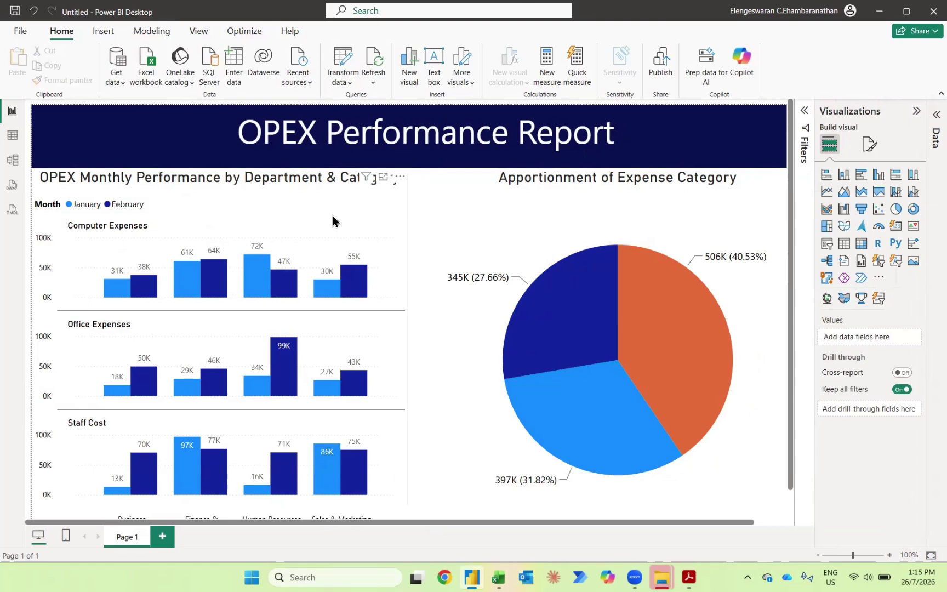
left_click(332, 219)
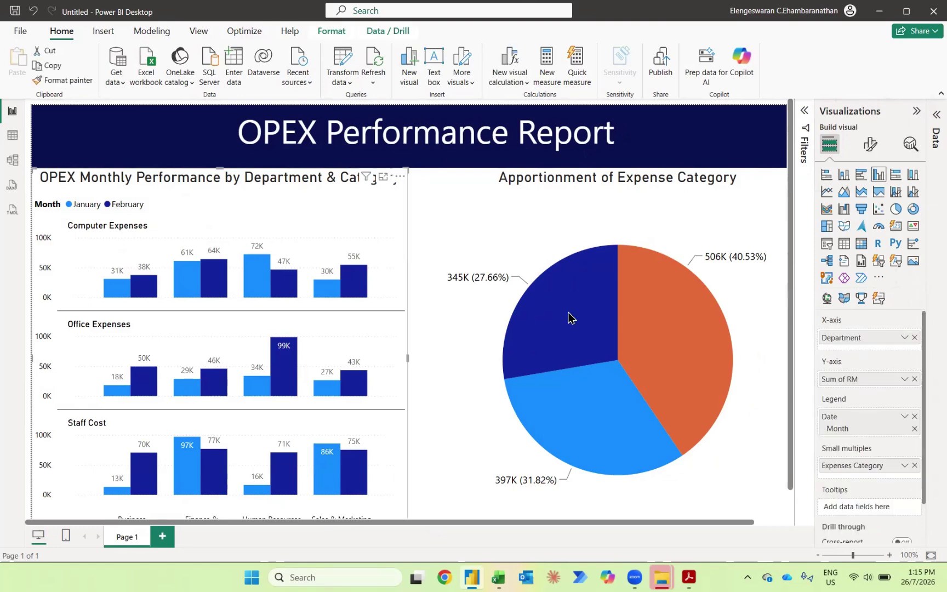
left_click(817, 555)
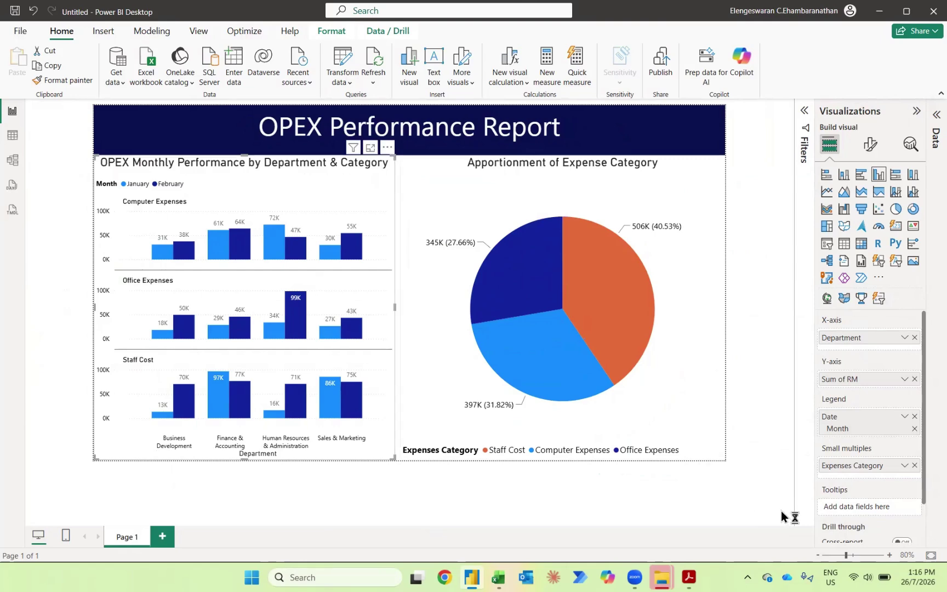
left_click(935, 116)
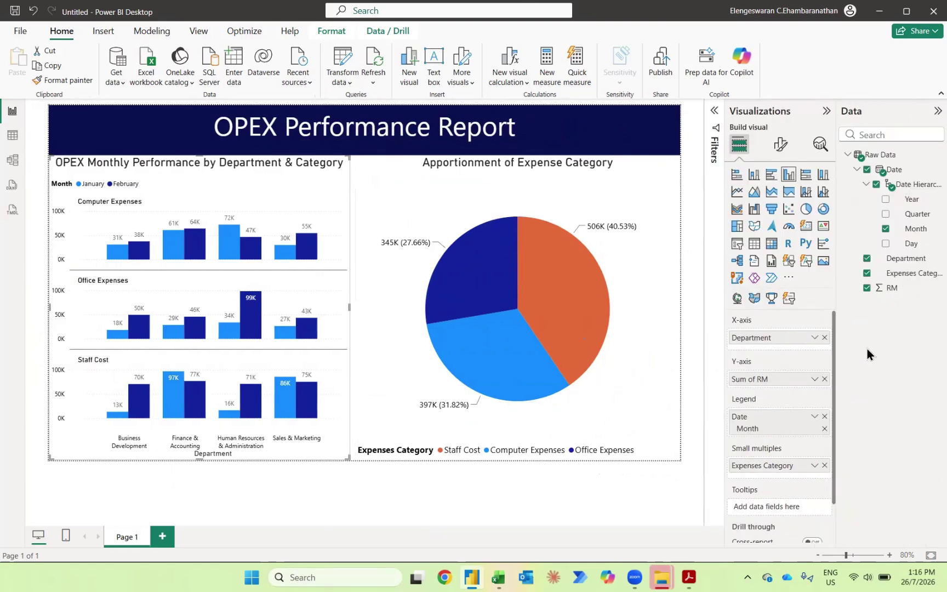
left_click_drag(892, 288, 786, 508)
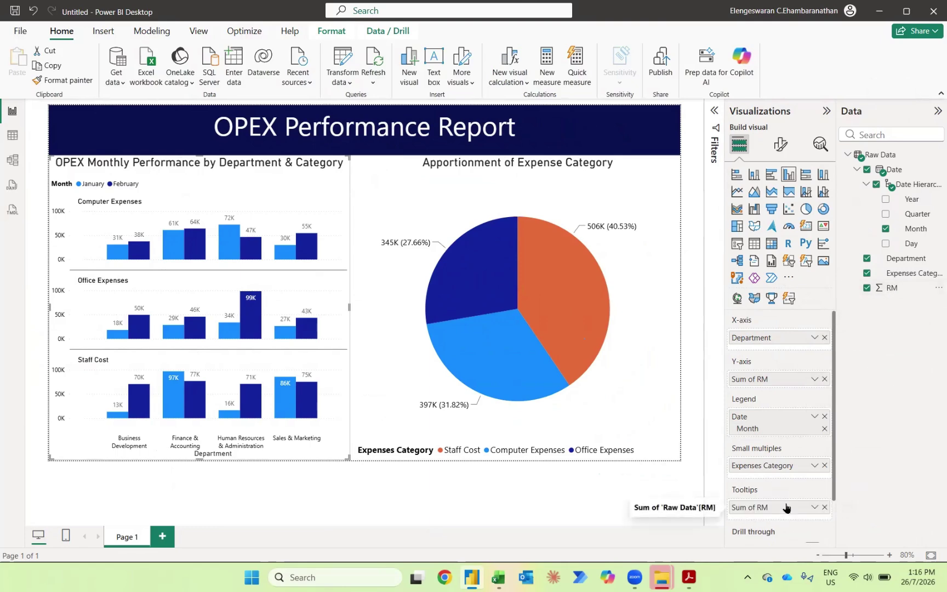
mouse_move(226, 247)
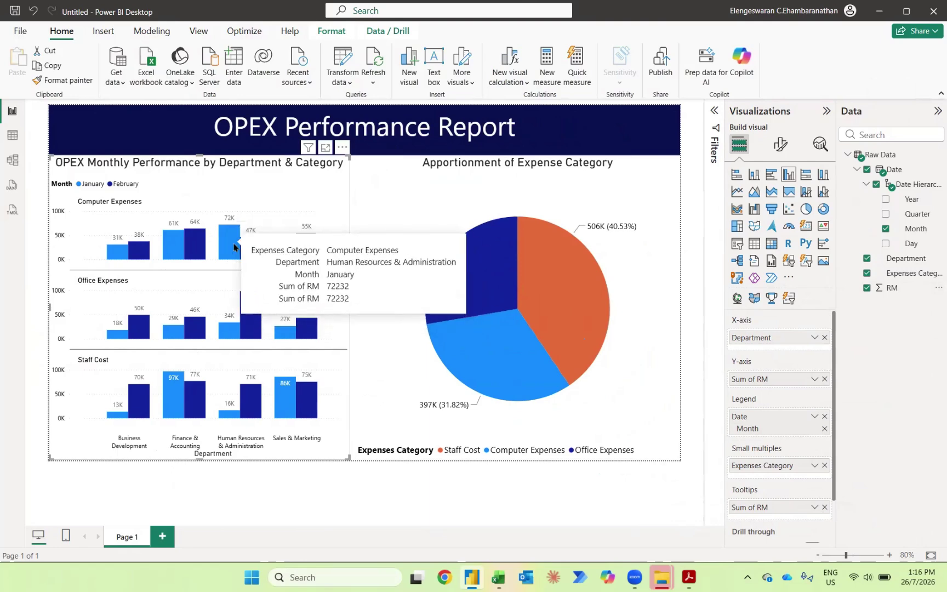
Step: Show the column chart's RM tooltip value as percent of grand total and check it on a column
left_click(815, 506)
mouse_move(849, 494)
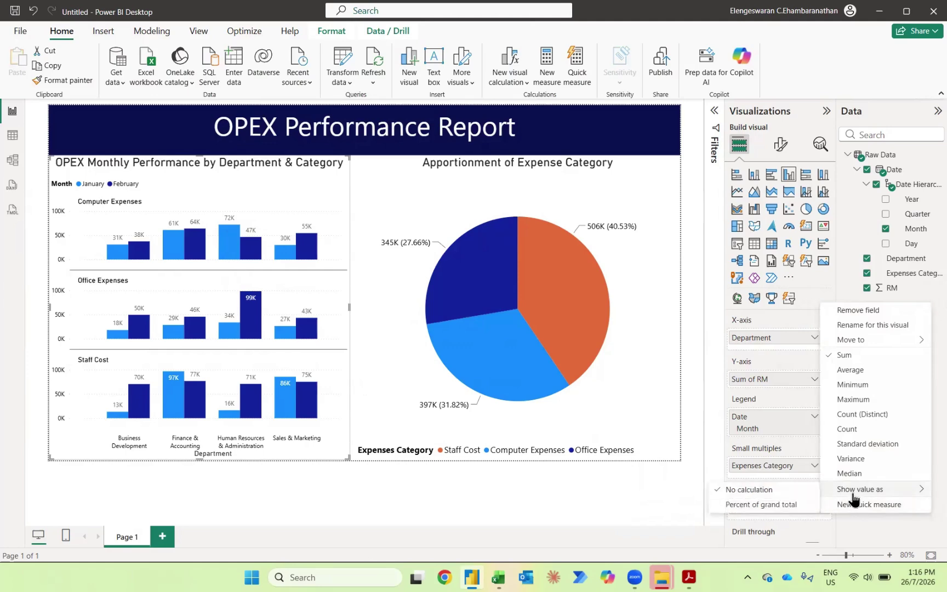
left_click(781, 504)
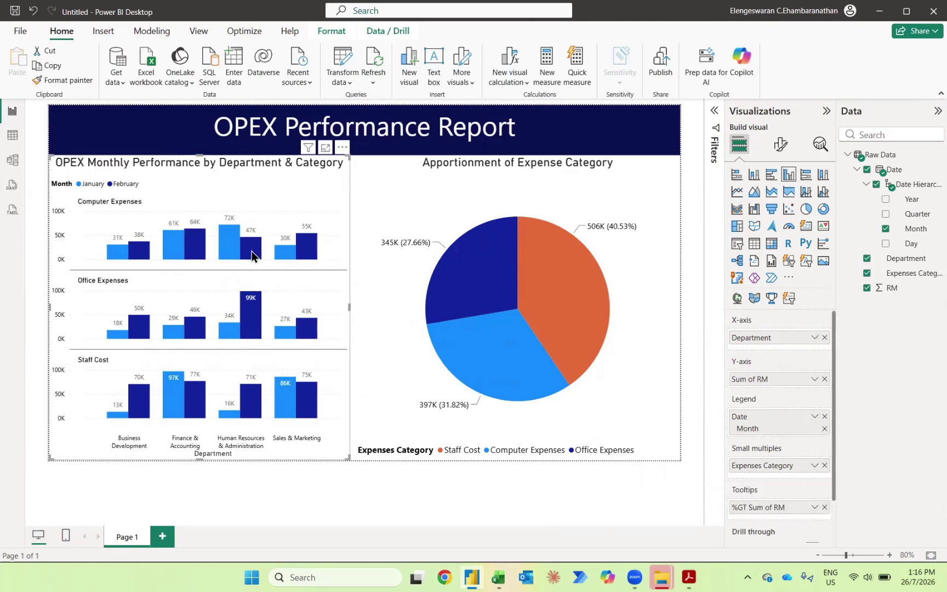
mouse_move(234, 242)
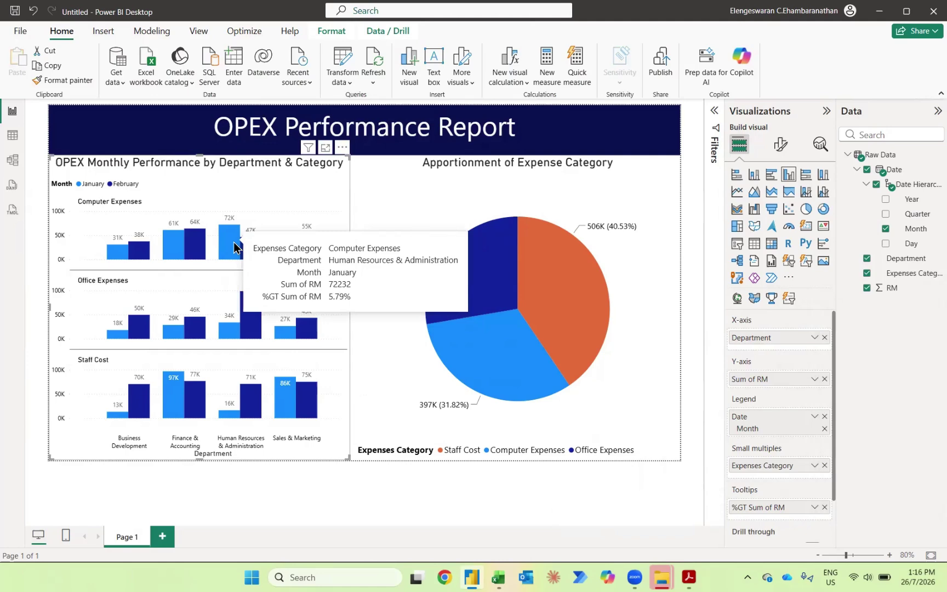
Step: Rename the column chart's Y-axis value to "RM" for this visual
double_click(766, 379)
type("RM")
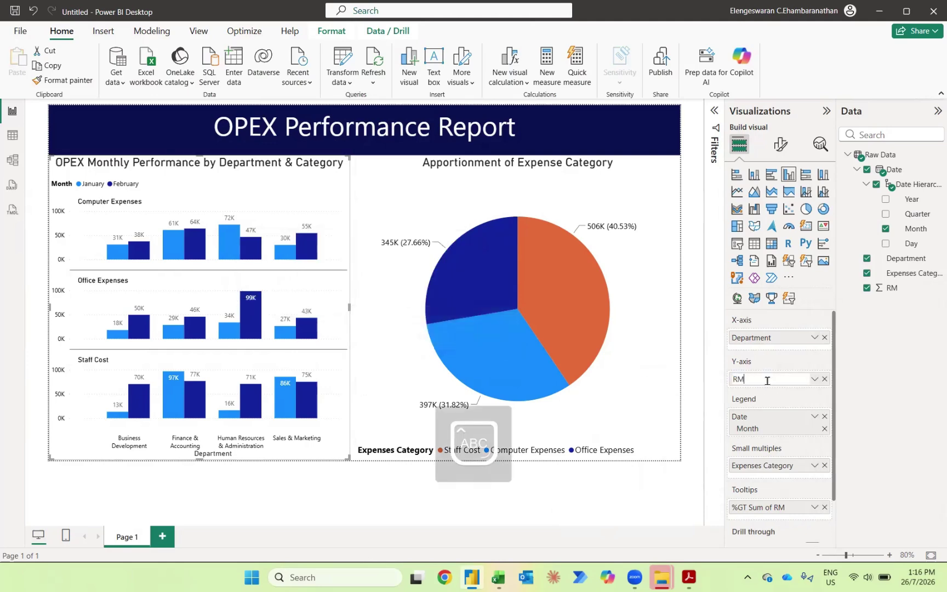
key("Return")
Step: Rename the column chart's percentage tooltip field to "Allocation (%)"
double_click(748, 508)
key("Caps_Lock")
type("A")
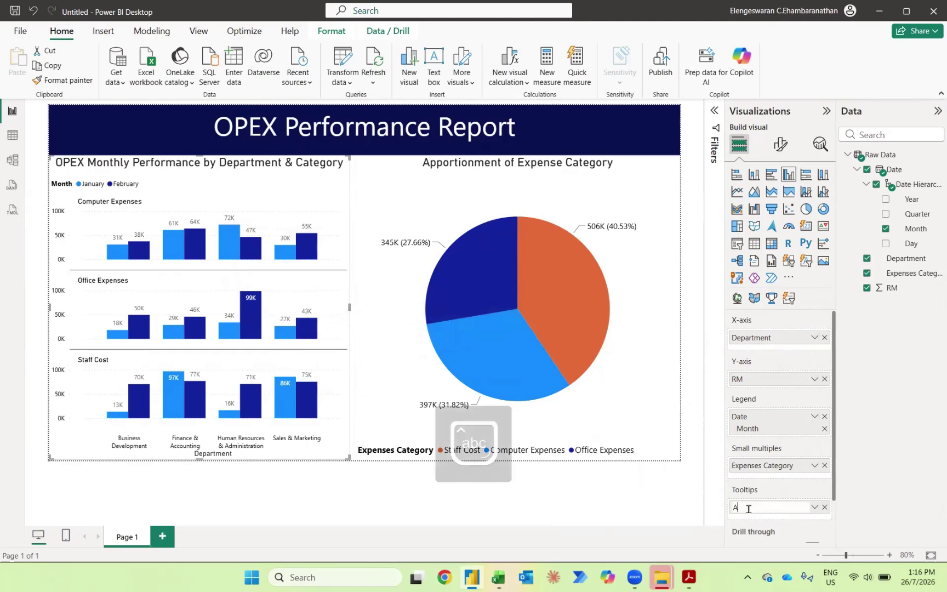
type("llocation (%)")
key("Return")
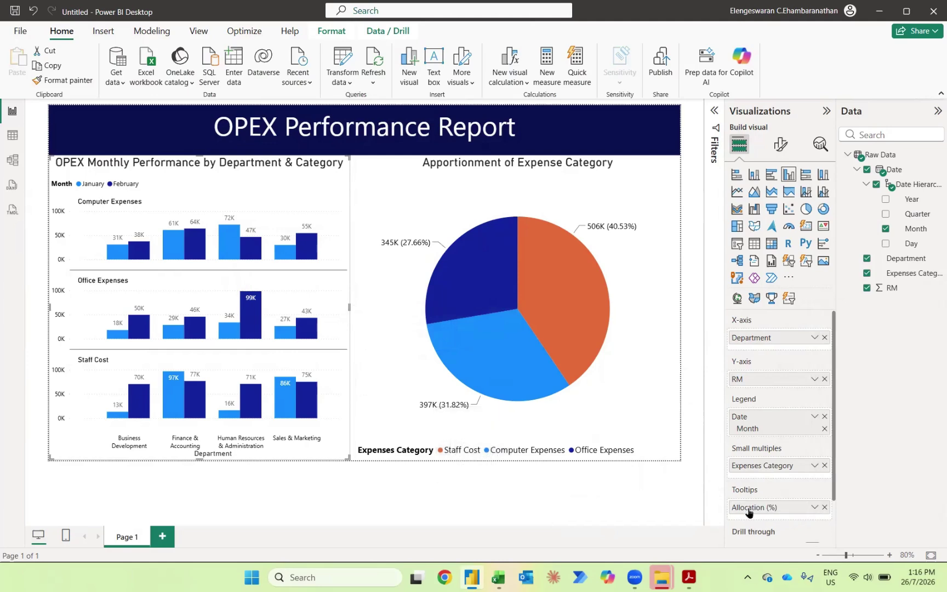
Step: Rename the column chart's Y-axis value to "OPEX (RM)" and check the tooltip on a column
double_click(740, 378)
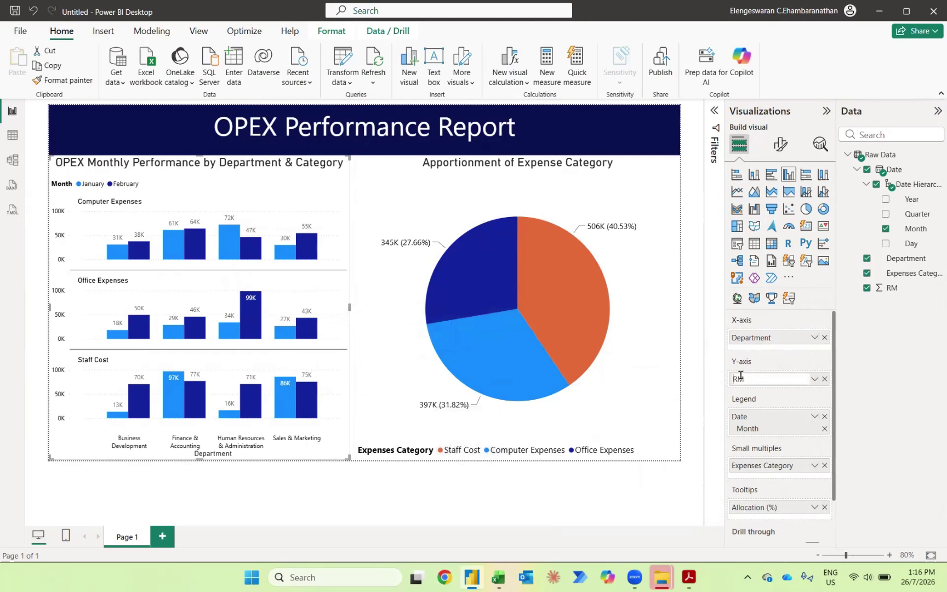
key("Caps_Lock")
type("OPEX (RM")
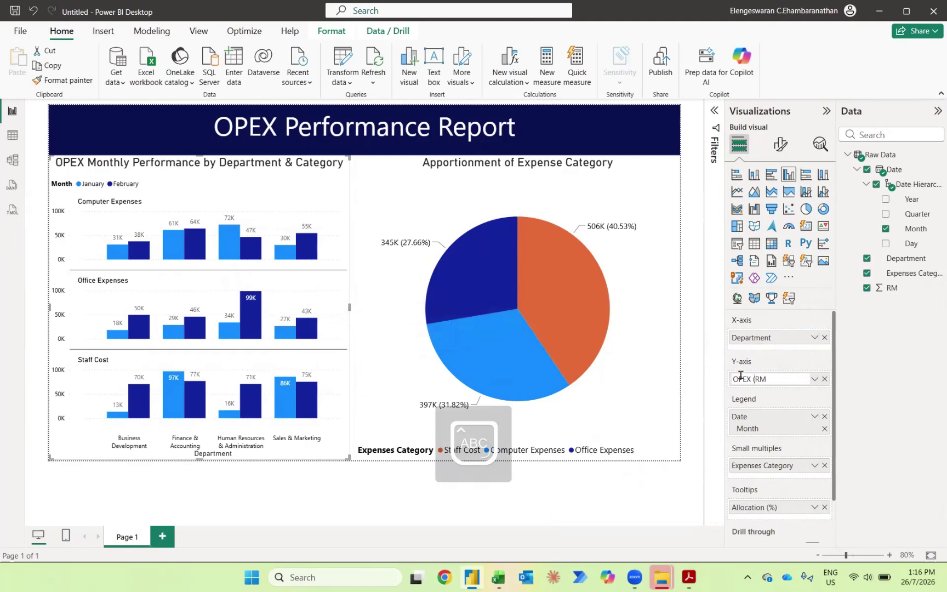
type(")")
key("Return")
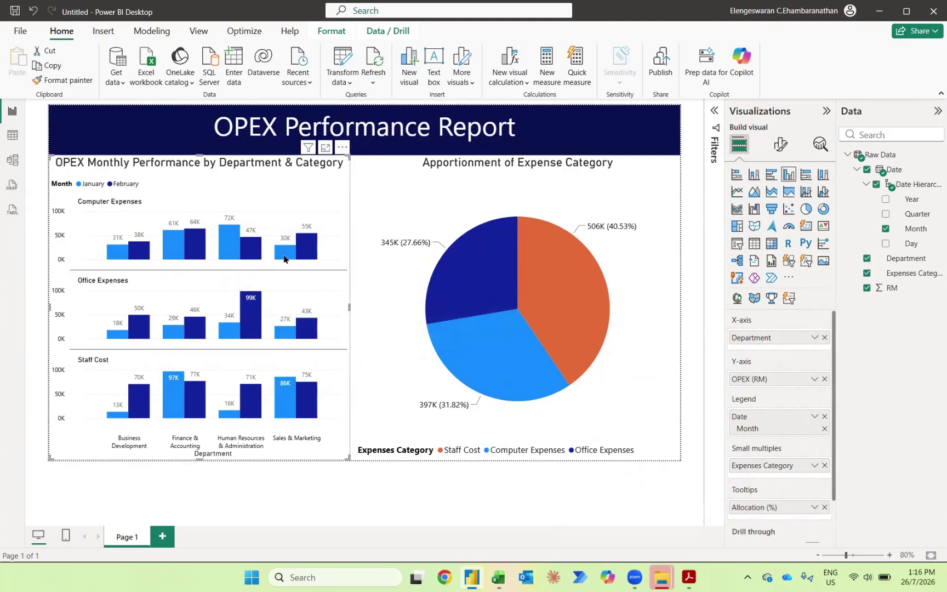
mouse_move(284, 258)
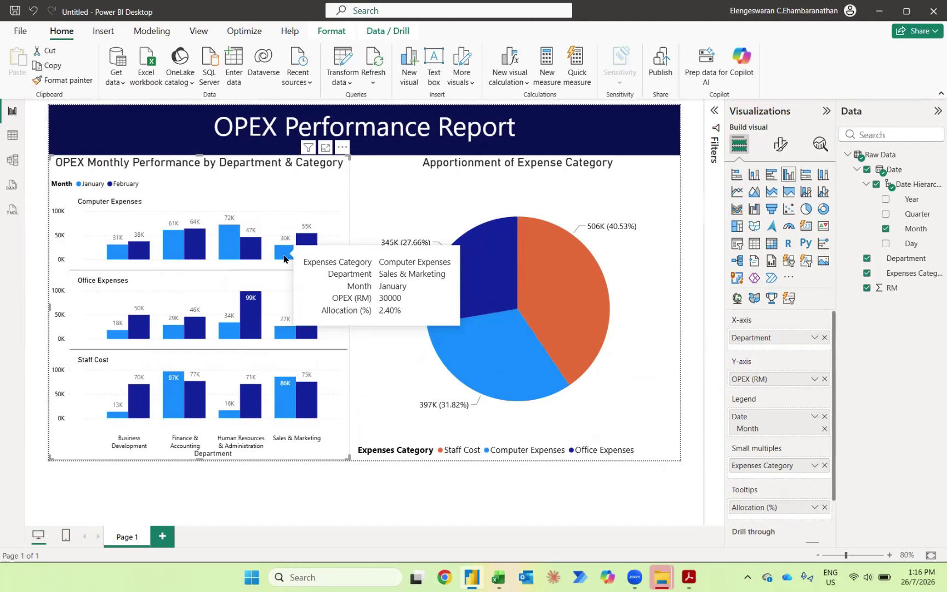
Step: Format the RM column with a thousands separator and check the tooltip on a Staff Cost column
left_click(894, 289)
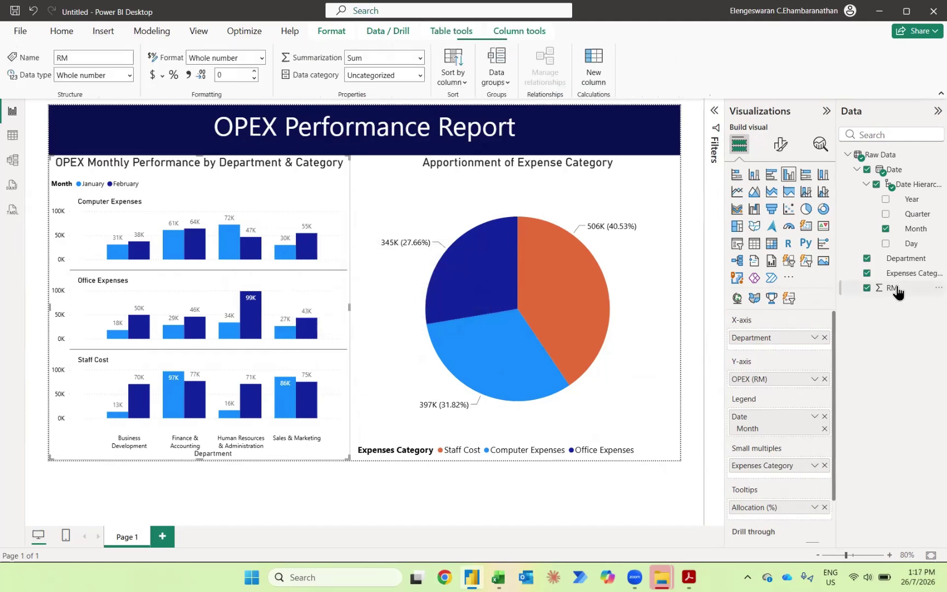
left_click(189, 75)
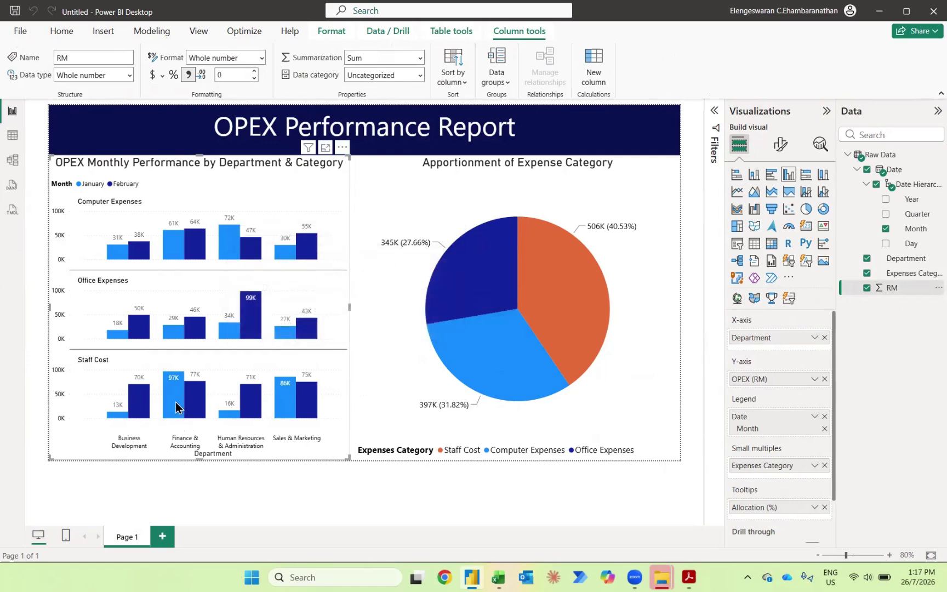
mouse_move(176, 405)
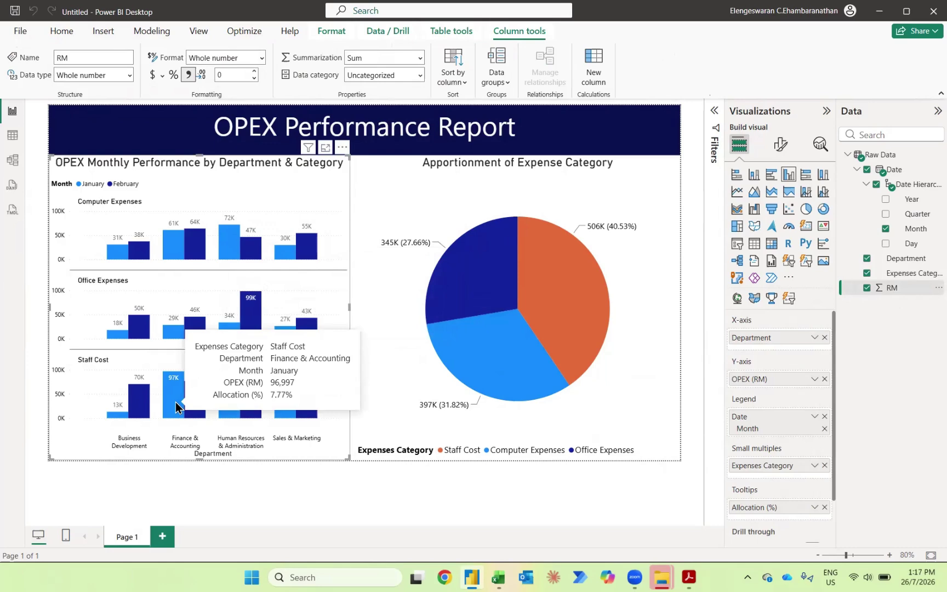